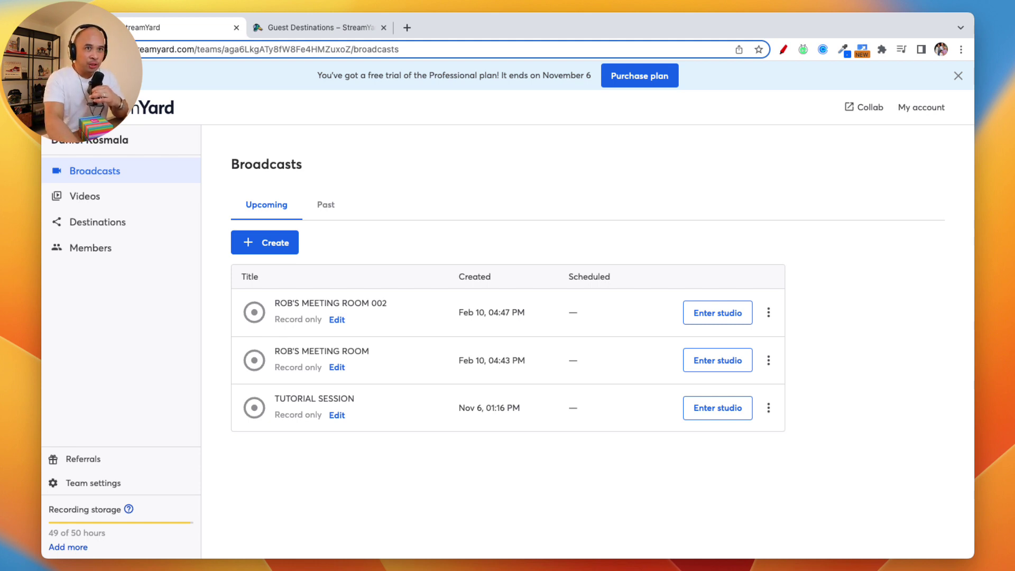
# Close the free-trial 'Purchase plan' banner above the Broadcasts list
pyautogui.click(957, 76)
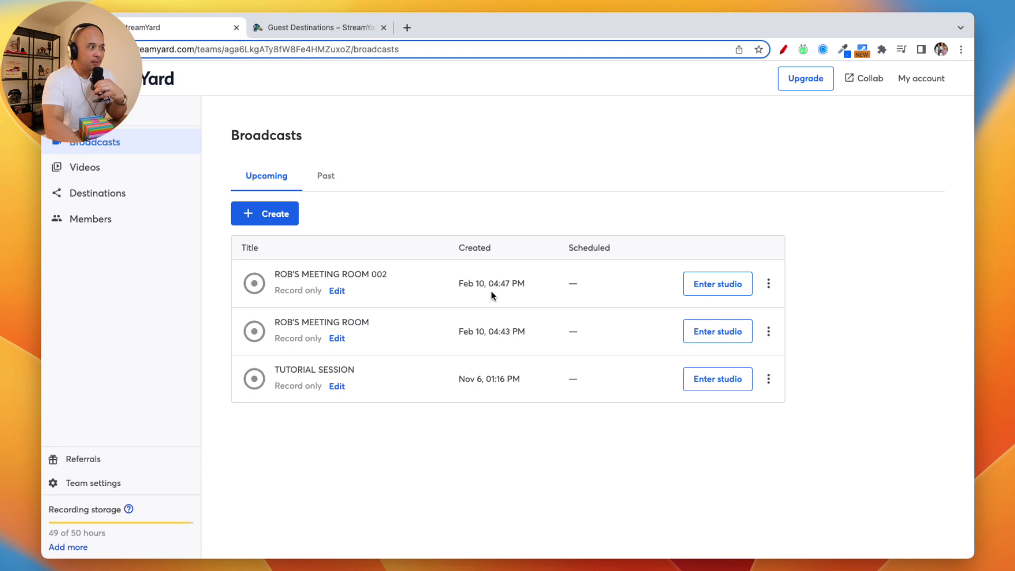
# Enter the studio for the top broadcast, leaving camera and mic off
pyautogui.click(709, 290)
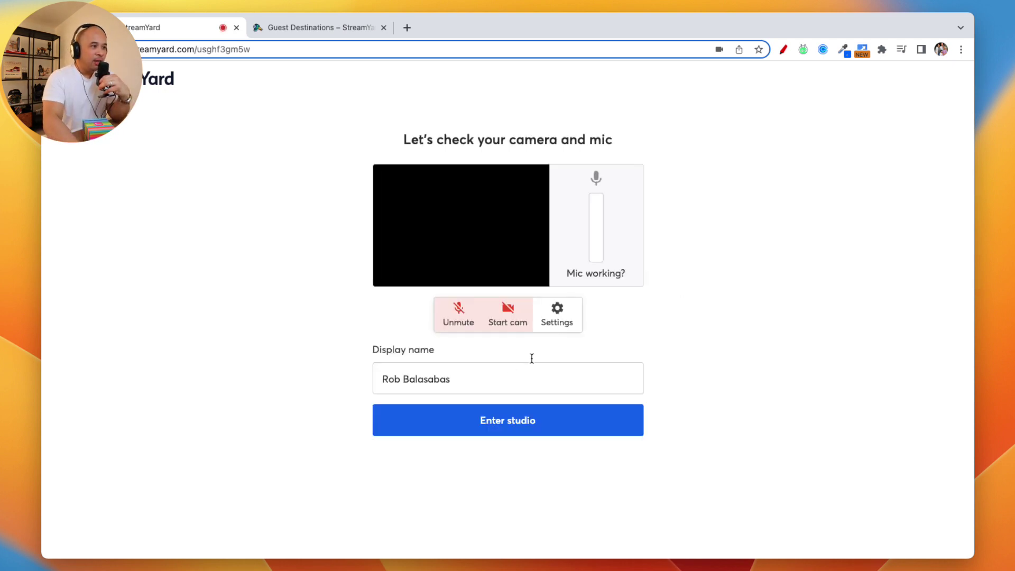
pyautogui.click(507, 317)
pyautogui.click(453, 321)
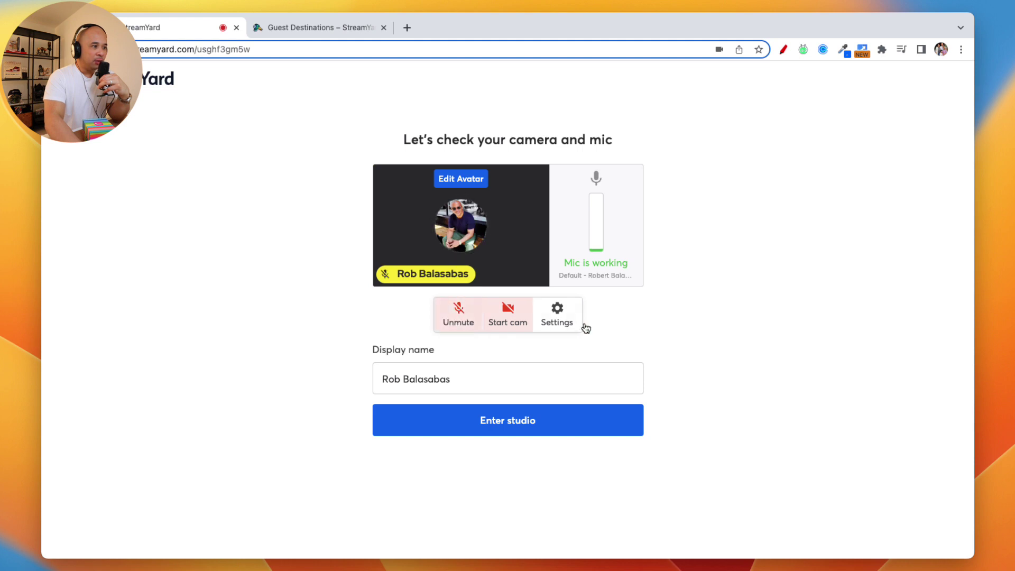
# Circle the Settings button in red with an arrow pointing at it, then clear the ink
pyautogui.click(784, 50)
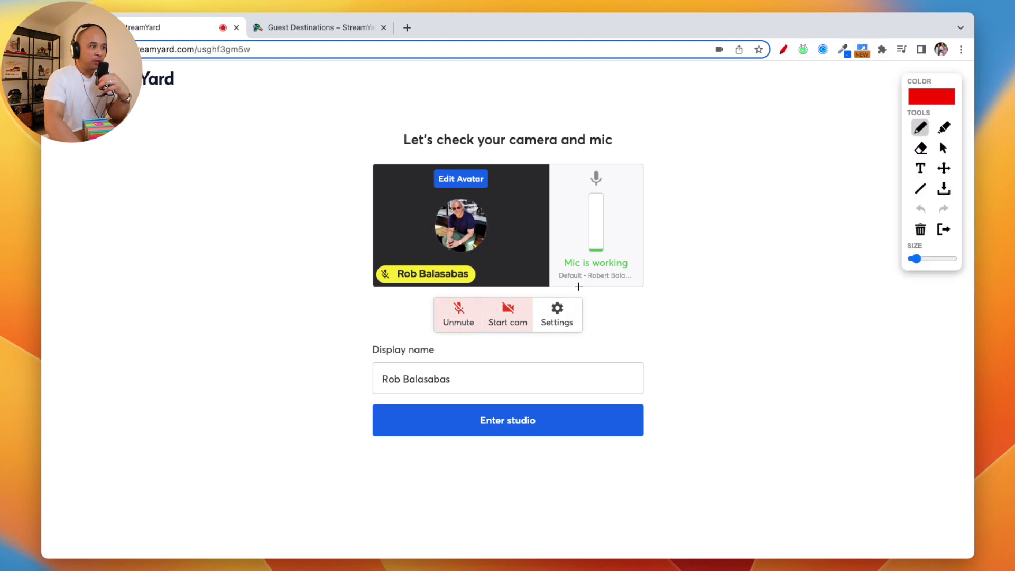
pyautogui.moveTo(577, 284)
pyautogui.mouseDown()
pyautogui.moveTo(505, 324)
pyautogui.moveTo(576, 283)
pyautogui.moveTo(552, 284)
pyautogui.mouseUp()
pyautogui.moveTo(757, 266)
pyautogui.mouseDown()
pyautogui.moveTo(668, 287)
pyautogui.moveTo(691, 321)
pyautogui.mouseUp()
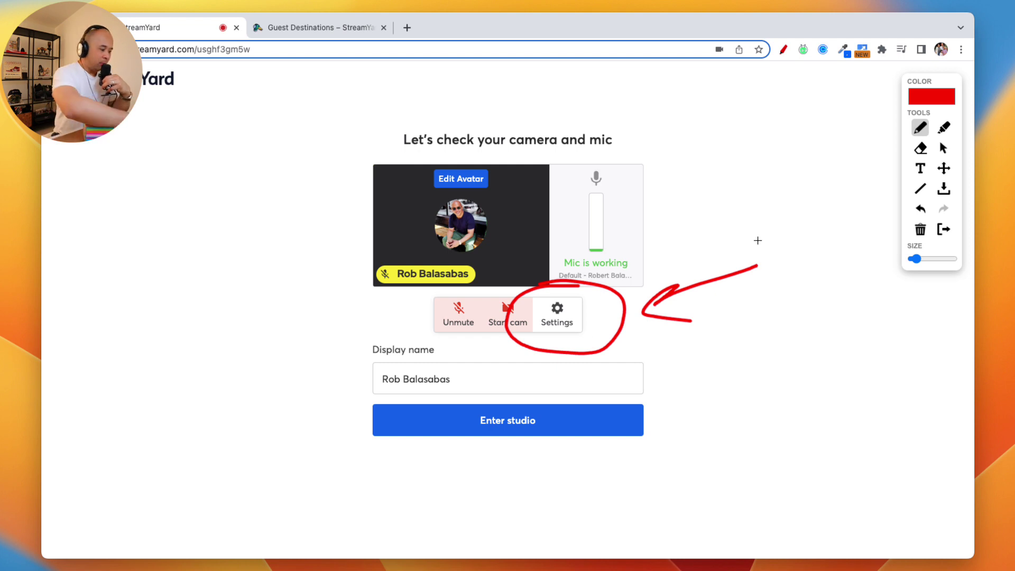
pyautogui.press('Escape')
# Open Settings on the Guests tab and circle and arrow the Guests section in red
pyautogui.click(552, 316)
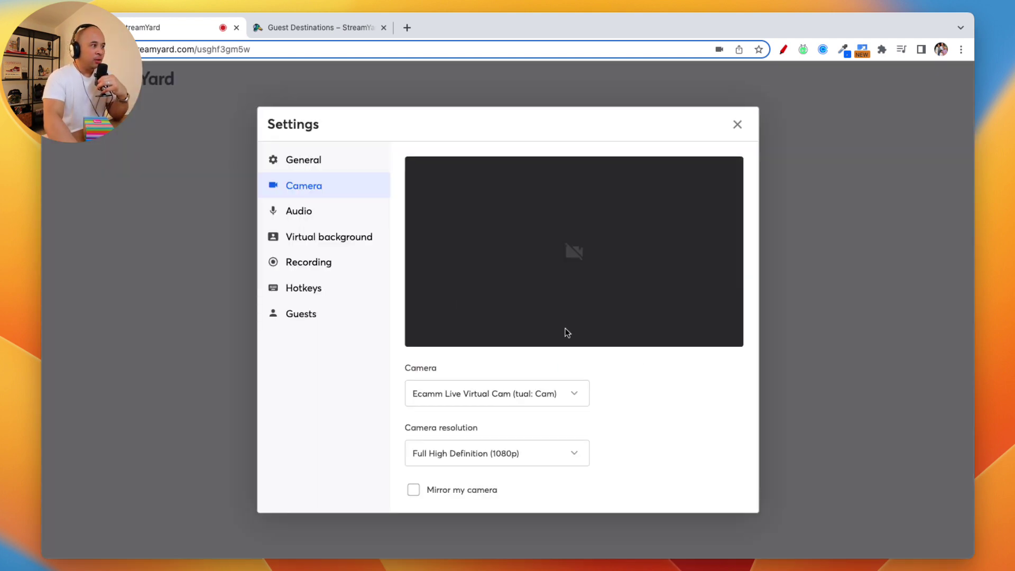
pyautogui.click(310, 315)
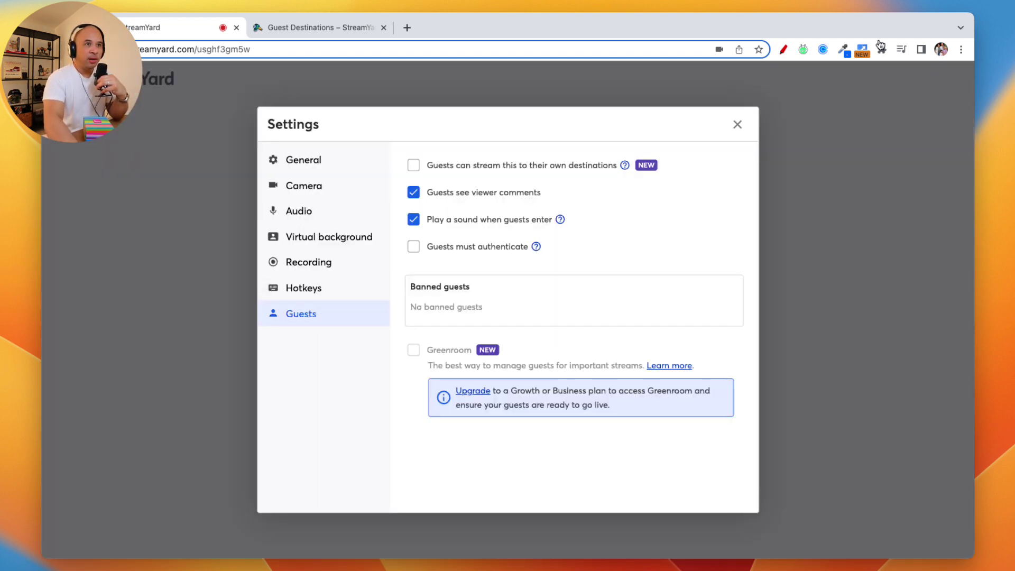
pyautogui.hotkey('alt', 'shift', 'd')
pyautogui.moveTo(338, 302)
pyautogui.mouseDown()
pyautogui.moveTo(256, 322)
pyautogui.moveTo(330, 302)
pyautogui.mouseUp()
pyautogui.moveTo(194, 252); pyautogui.dragTo(240, 293)
# Underline the guest-destinations checkbox option in red, clear the ink, and close Settings
pyautogui.moveTo(666, 149)
pyautogui.mouseDown()
pyautogui.moveTo(398, 153)
pyautogui.moveTo(465, 173)
pyautogui.moveTo(657, 177)
pyautogui.moveTo(624, 158)
pyautogui.mouseUp()
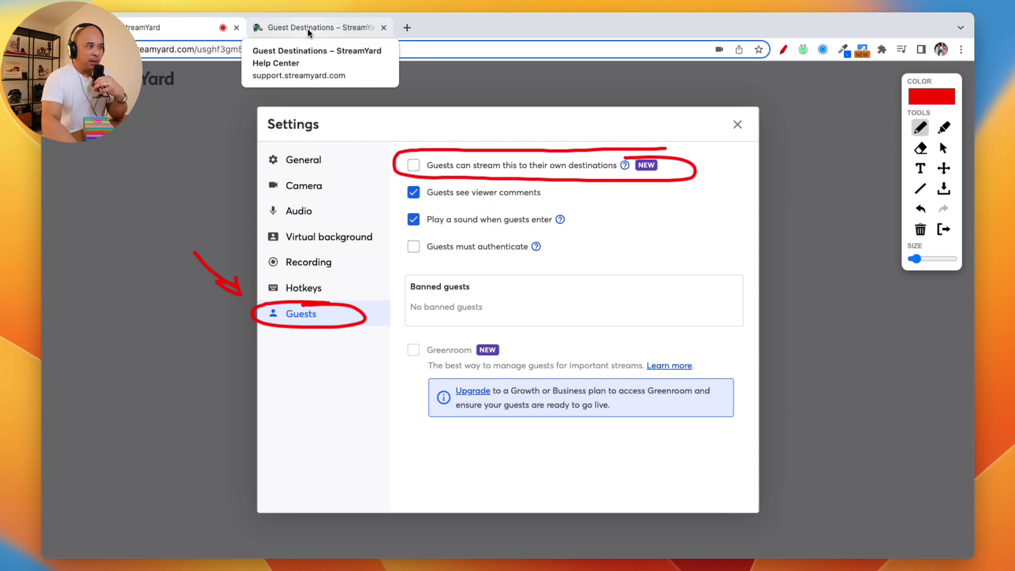
pyautogui.press('Escape')
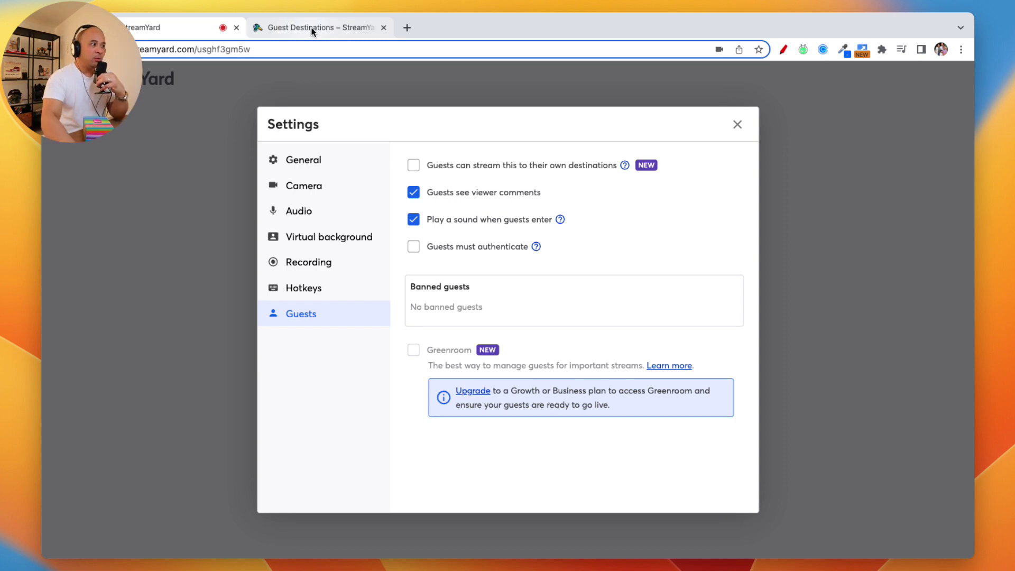
pyautogui.click(739, 127)
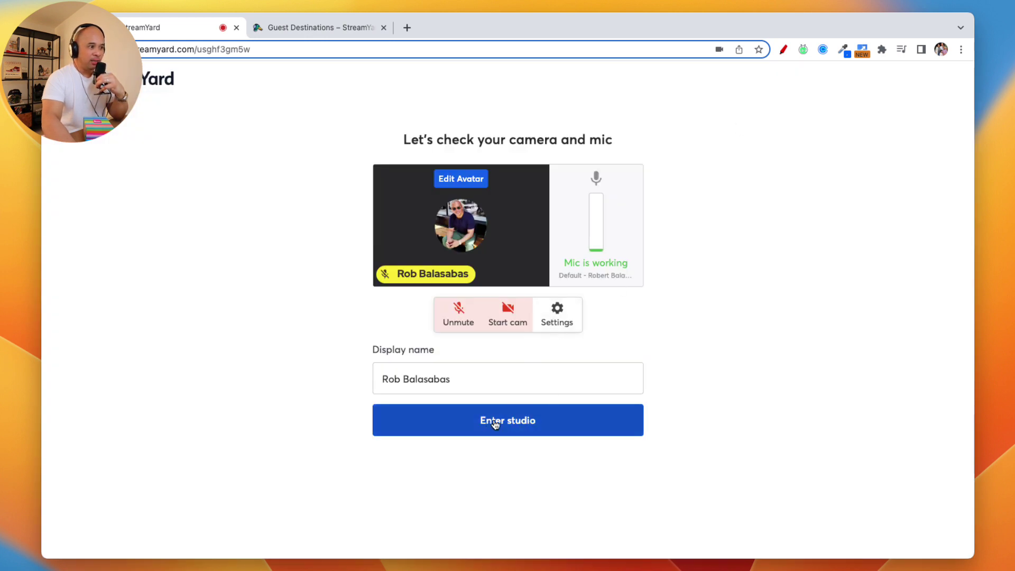
# Reopen and close Settings, then enter the broadcast studio
pyautogui.click(563, 314)
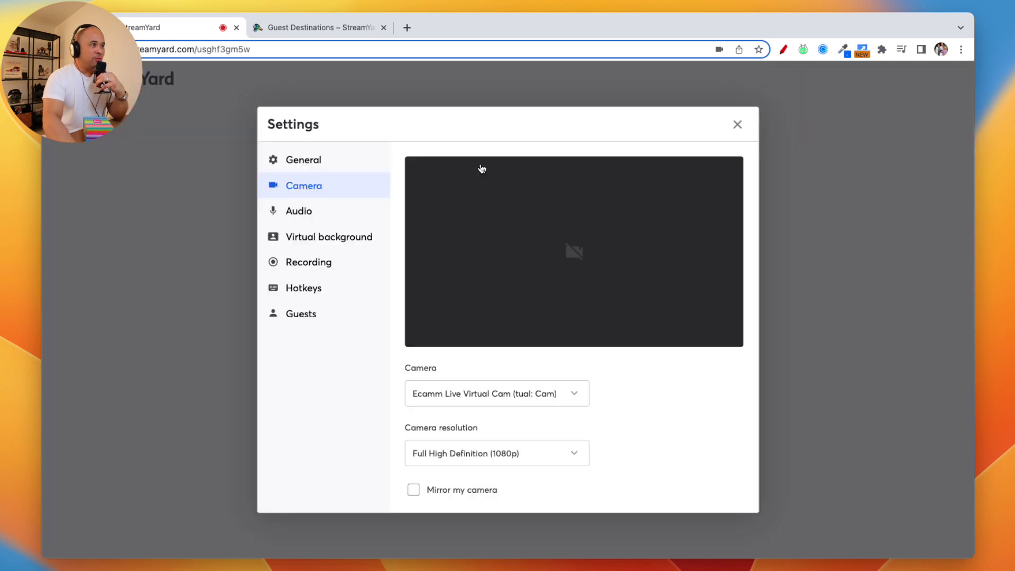
pyautogui.click(737, 126)
pyautogui.click(507, 422)
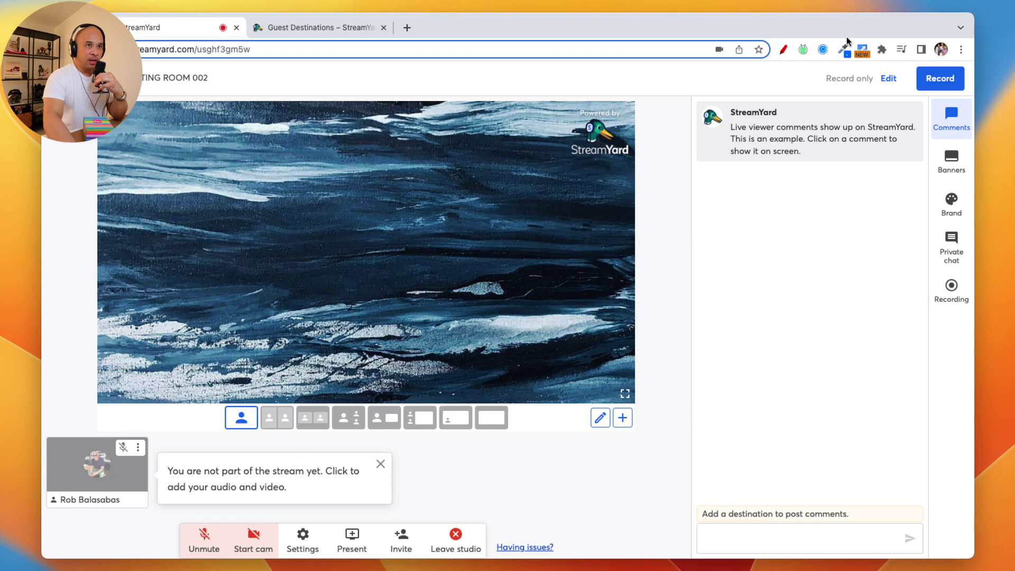
# Mark the Invite option in red ink, then clear the marking
pyautogui.click(783, 49)
pyautogui.moveTo(509, 461)
pyautogui.mouseDown()
pyautogui.moveTo(416, 502)
pyautogui.moveTo(412, 488)
pyautogui.moveTo(438, 502)
pyautogui.moveTo(389, 552)
pyautogui.moveTo(438, 528)
pyautogui.moveTo(399, 522)
pyautogui.mouseUp()
pyautogui.press('Escape')
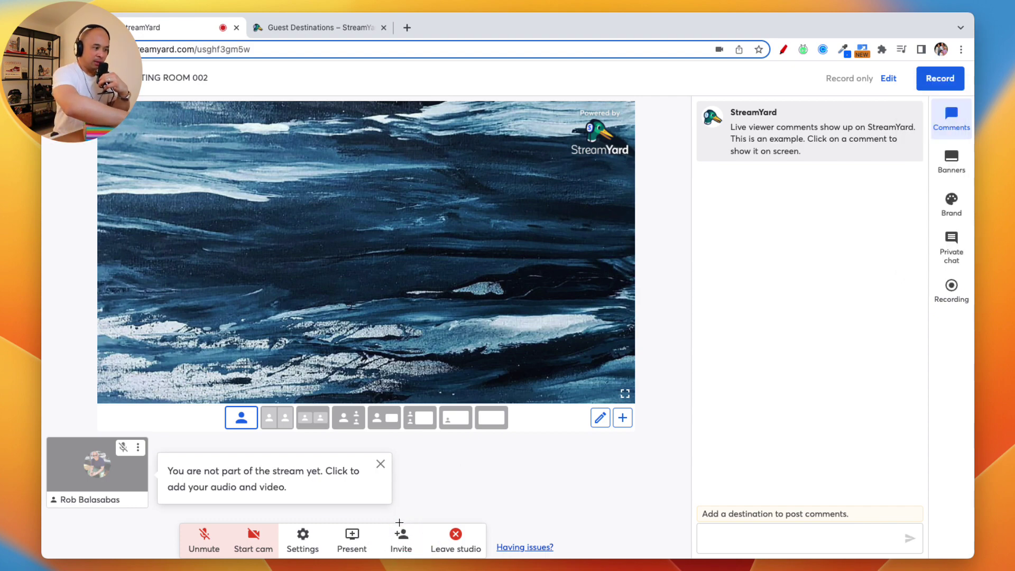
# Open Invite guests and circle its heading and invite link in red, arrowing the Copy button
pyautogui.click(403, 540)
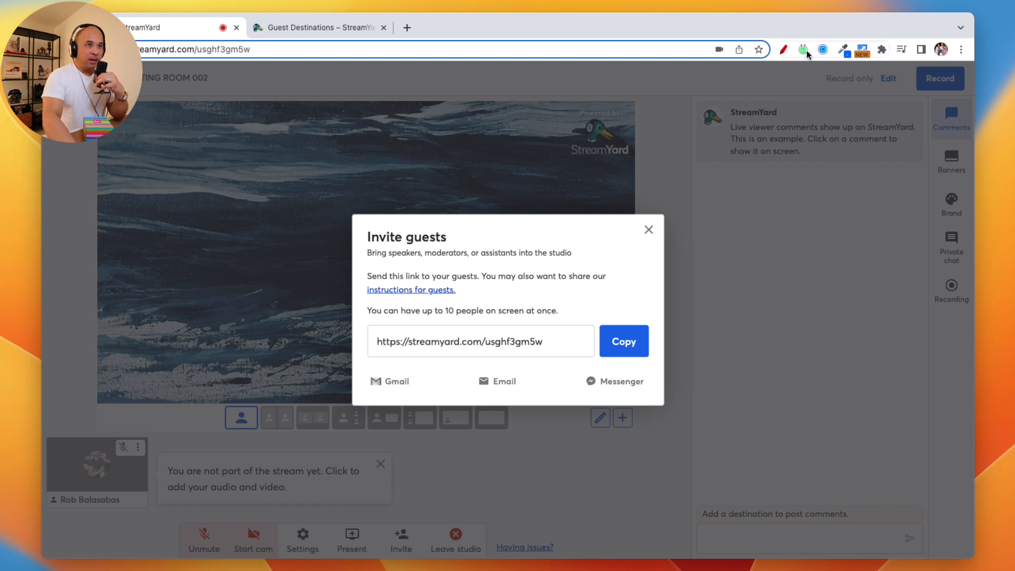
pyautogui.click(784, 49)
pyautogui.moveTo(358, 250)
pyautogui.mouseDown()
pyautogui.moveTo(465, 239)
pyautogui.moveTo(345, 224)
pyautogui.moveTo(369, 246)
pyautogui.mouseUp()
pyautogui.moveTo(446, 324)
pyautogui.mouseDown()
pyautogui.moveTo(370, 342)
pyautogui.moveTo(555, 358)
pyautogui.moveTo(456, 326)
pyautogui.mouseUp()
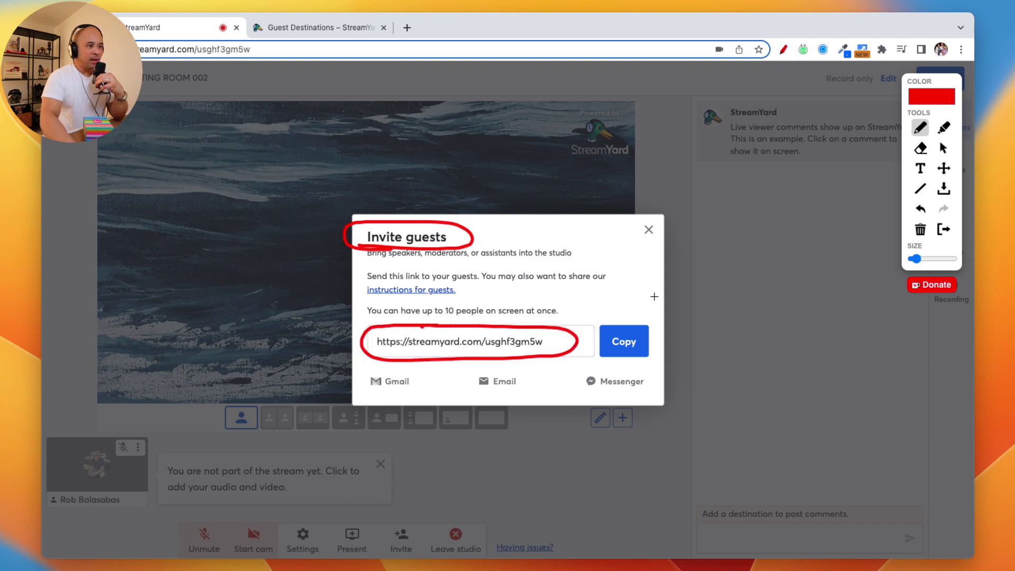
pyautogui.moveTo(625, 279)
pyautogui.mouseDown()
pyautogui.moveTo(622, 323)
pyautogui.moveTo(632, 309)
pyautogui.mouseUp()
# Clear the ink, copy the guest invite link, and close the Invite guests dialog
pyautogui.press('Escape')
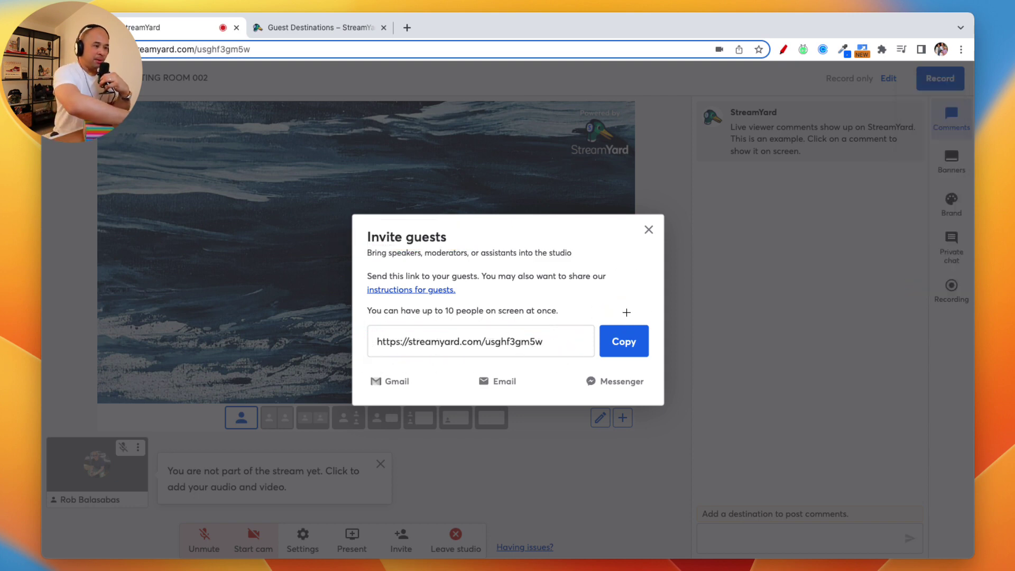
pyautogui.click(625, 341)
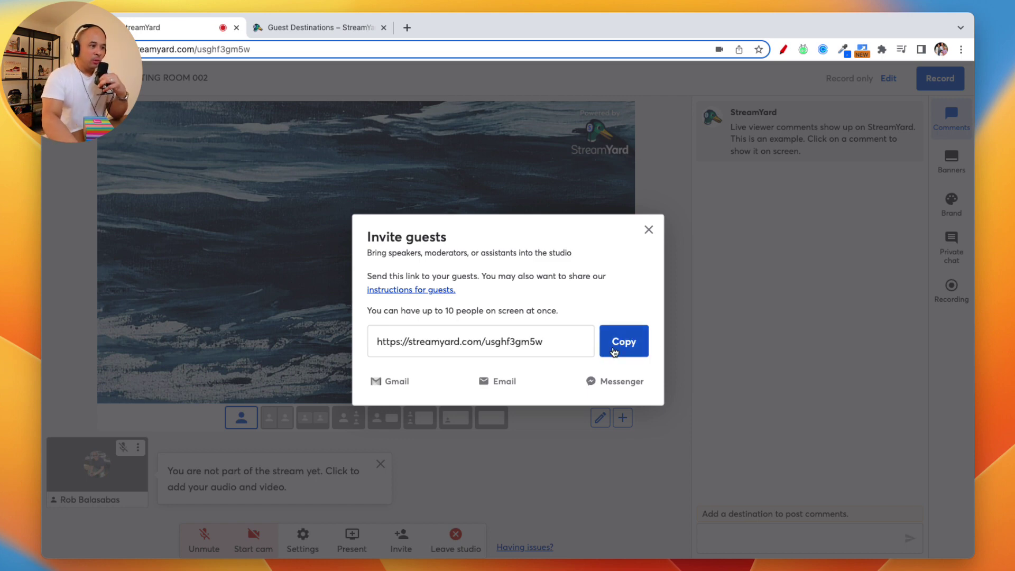
pyautogui.click(648, 231)
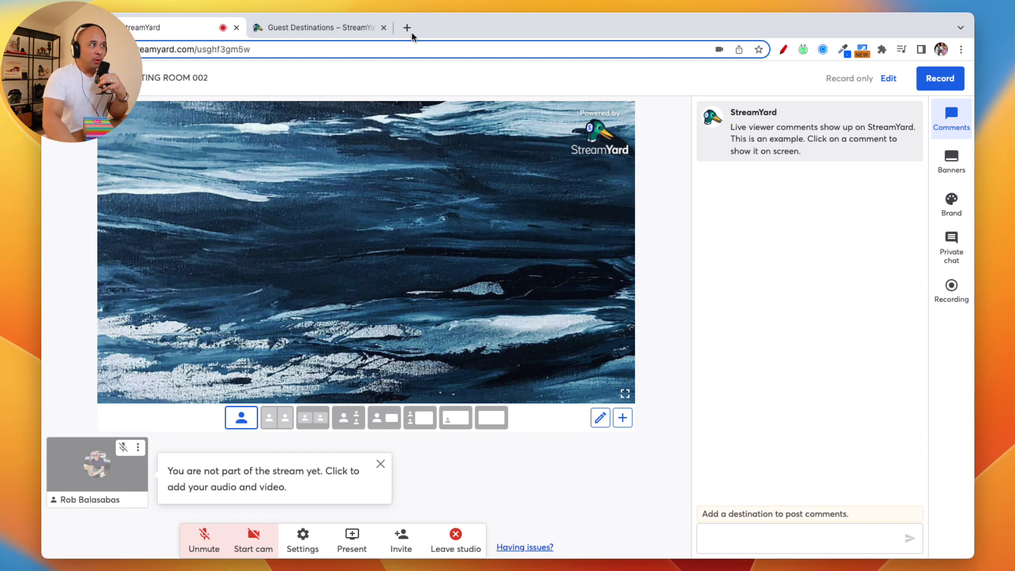
# Switch to the Guest Destinations help article and scroll down to its screenshot
pyautogui.click(357, 32)
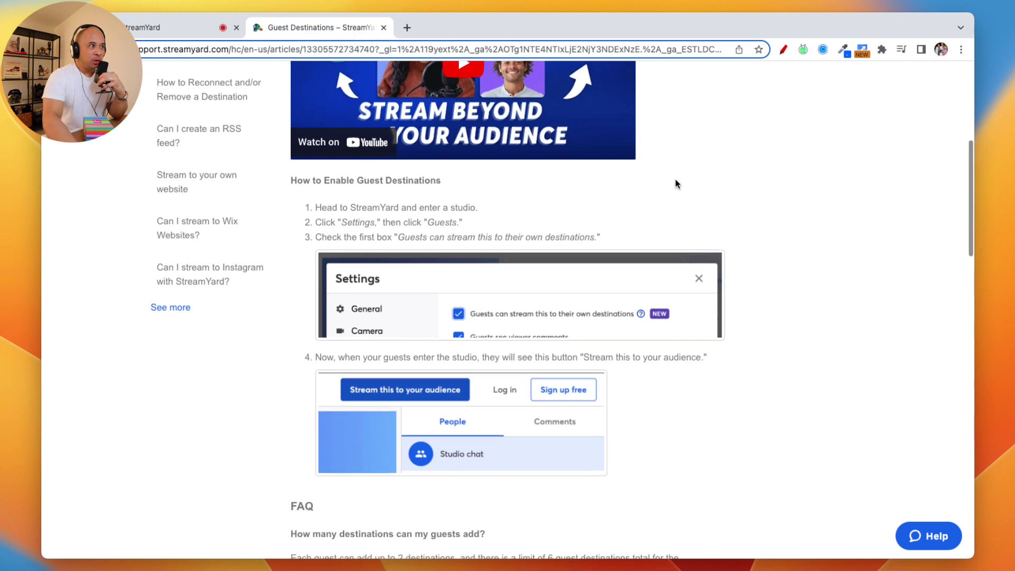
pyautogui.scroll(3, 674, 180)
pyautogui.scroll(-4, 675, 183)
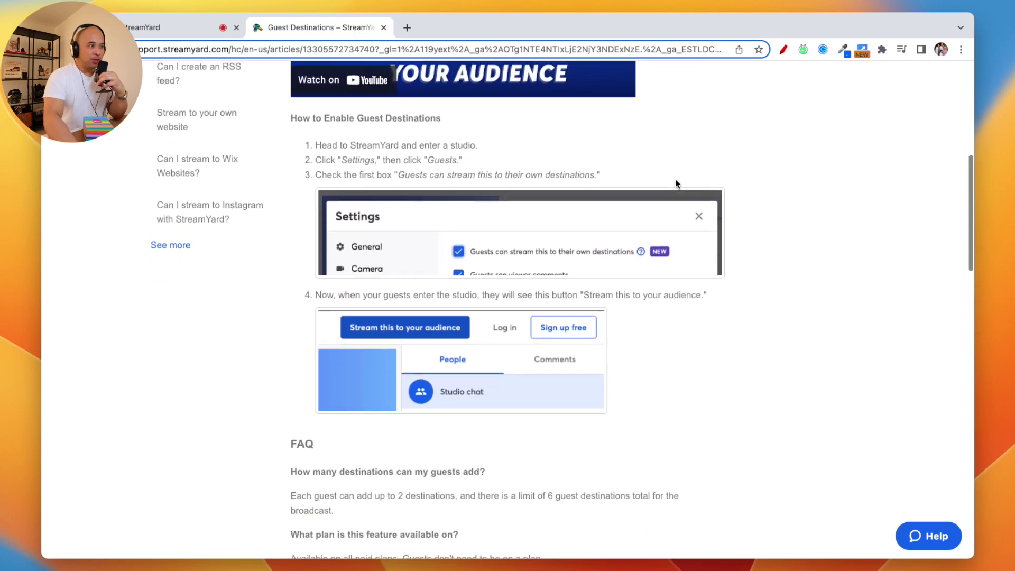
pyautogui.scroll(-2, 675, 183)
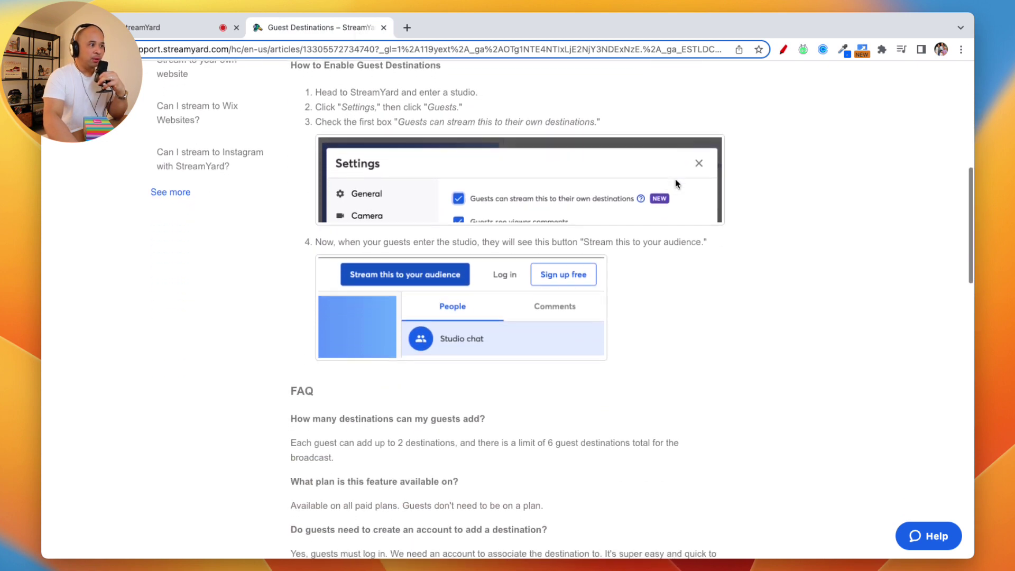
pyautogui.scroll(-2, 675, 179)
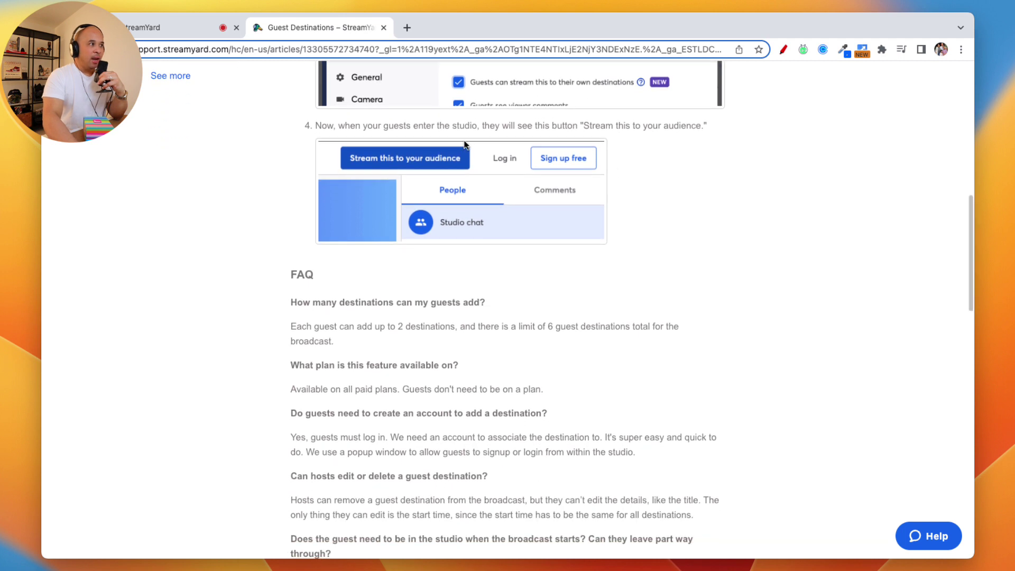
# Arrow and circle 'Stream this to your audience' in red, and underline the 2-destinations-per-guest answer
pyautogui.click(786, 50)
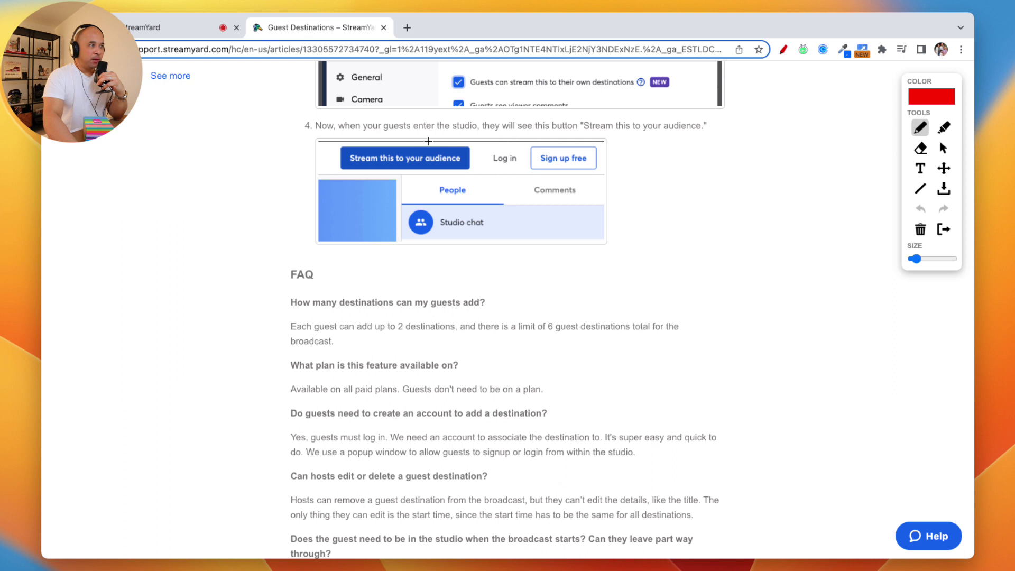
pyautogui.moveTo(207, 157)
pyautogui.mouseDown()
pyautogui.moveTo(349, 157)
pyautogui.moveTo(330, 166)
pyautogui.mouseUp()
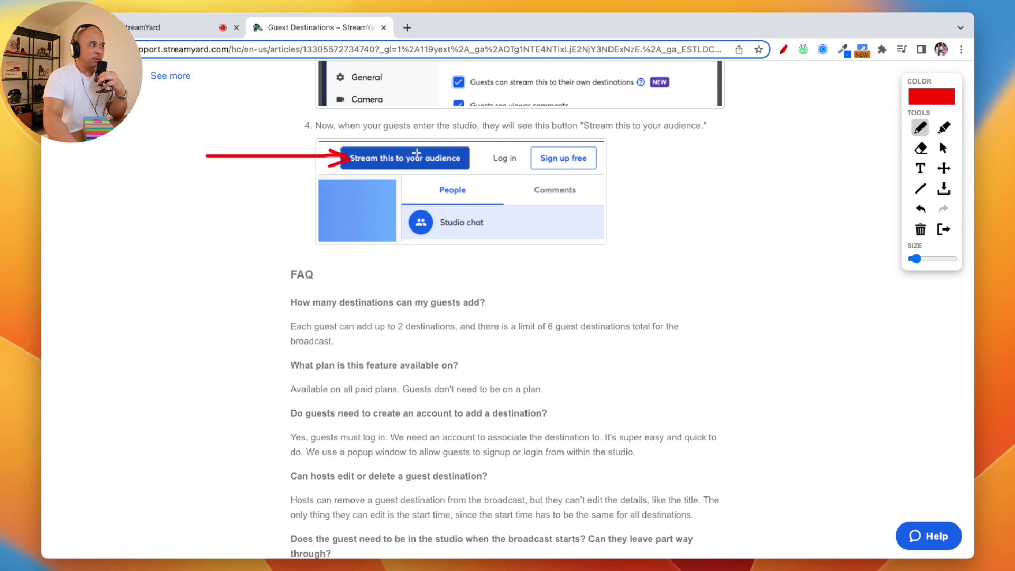
pyautogui.moveTo(479, 144)
pyautogui.mouseDown()
pyautogui.moveTo(311, 151)
pyautogui.moveTo(463, 171)
pyautogui.moveTo(479, 143)
pyautogui.mouseUp()
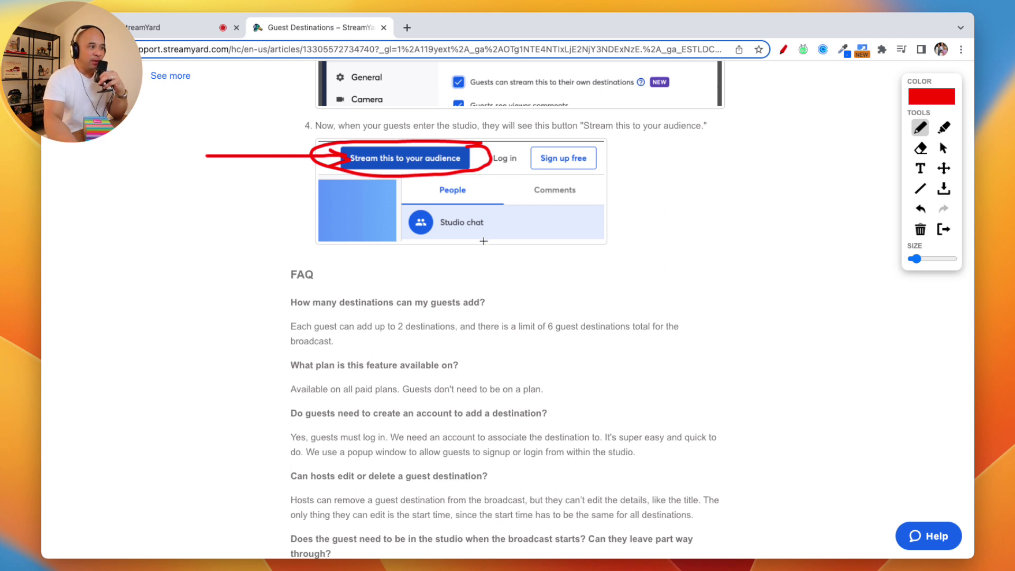
pyautogui.moveTo(283, 335); pyautogui.dragTo(686, 334)
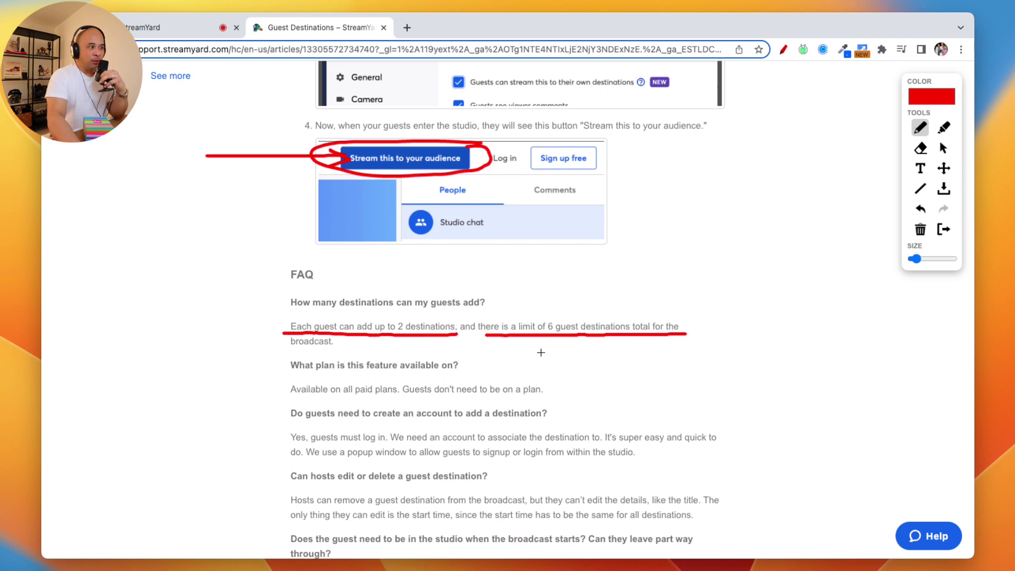
# Underline the 6-destination limit and 'Available on all paid plans', arrowing the no-plan-needed answer
pyautogui.moveTo(288, 350); pyautogui.dragTo(341, 349)
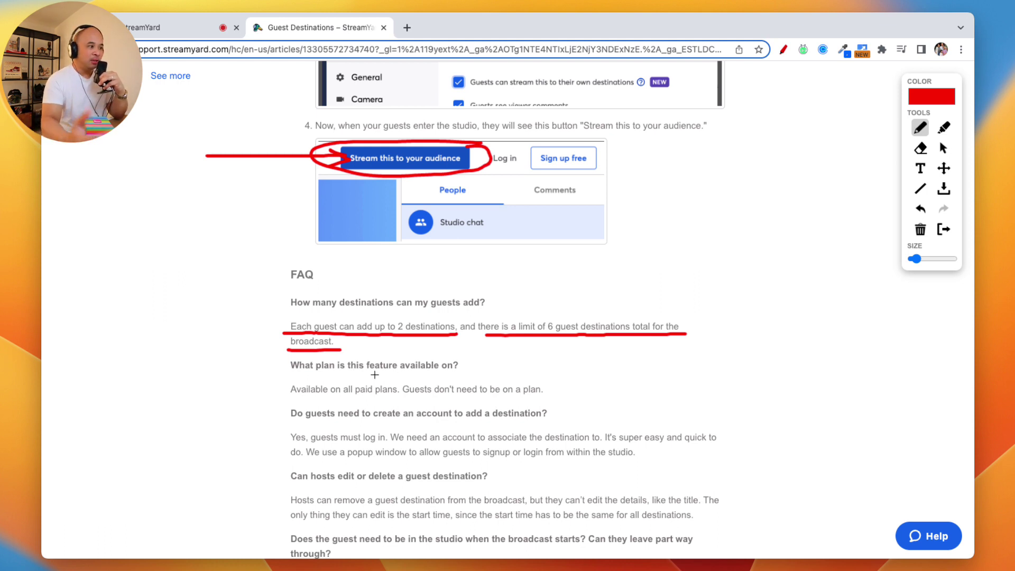
pyautogui.scroll(-5, 375, 375)
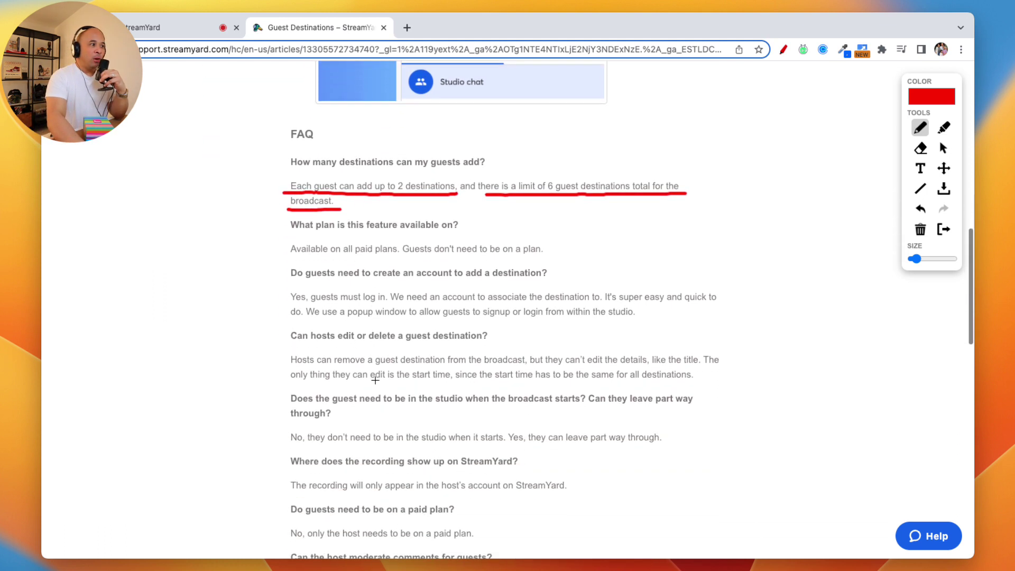
pyautogui.moveTo(287, 261)
pyautogui.mouseDown()
pyautogui.moveTo(534, 252)
pyautogui.moveTo(502, 234)
pyautogui.moveTo(414, 238)
pyautogui.moveTo(397, 253)
pyautogui.moveTo(415, 259)
pyautogui.mouseUp()
pyautogui.moveTo(607, 226)
pyautogui.mouseDown()
pyautogui.moveTo(581, 241)
pyautogui.moveTo(608, 244)
pyautogui.mouseUp()
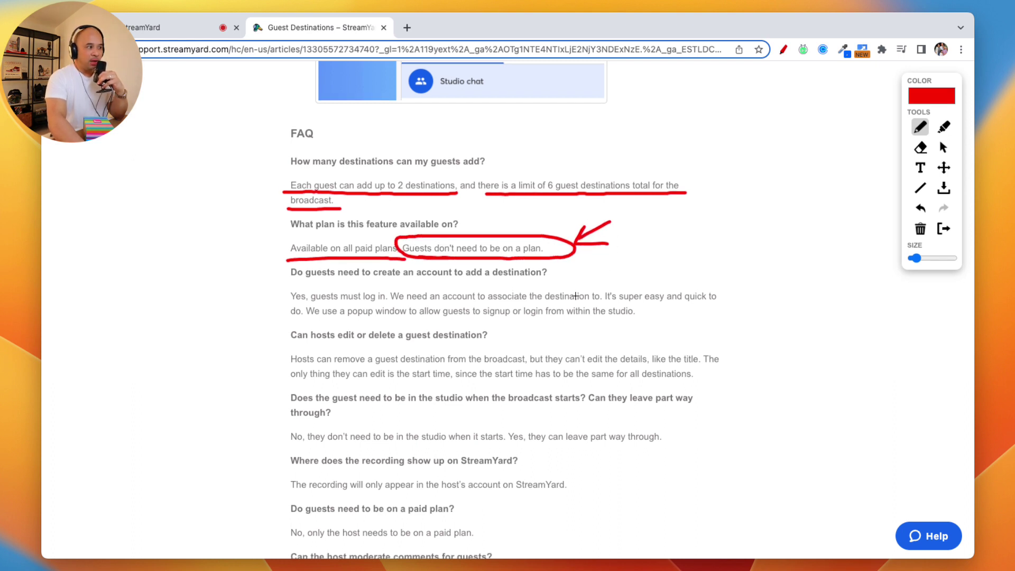
# Underline the account-creation question and its 'Yes, guests must log in' answer
pyautogui.scroll(-1, 575, 295)
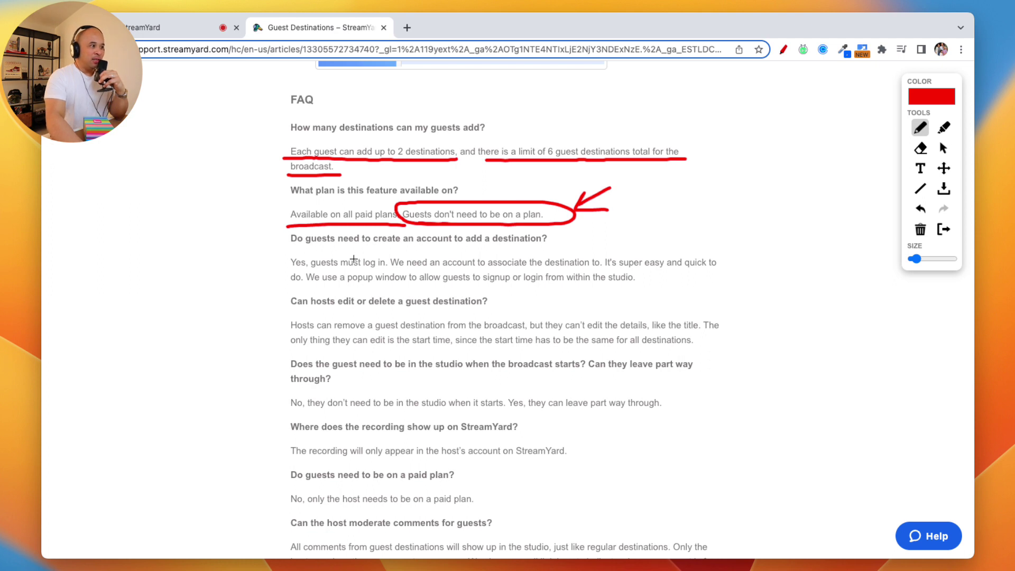
pyautogui.moveTo(338, 247); pyautogui.dragTo(538, 246)
pyautogui.moveTo(284, 273); pyautogui.dragTo(390, 270)
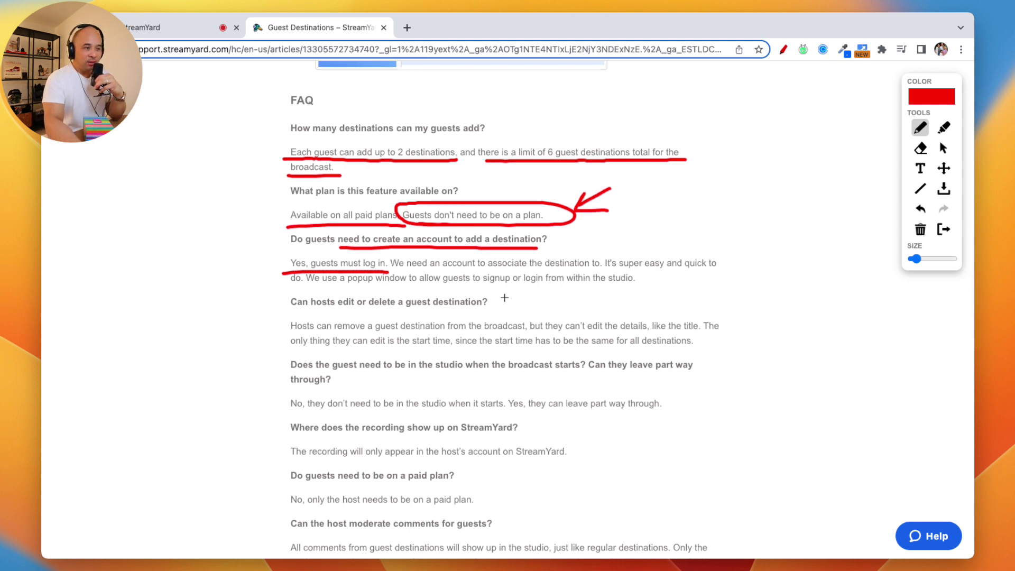
# Underline the host edit/delete question and answers: title can't be edited, destination can be removed
pyautogui.scroll(-1, 503, 301)
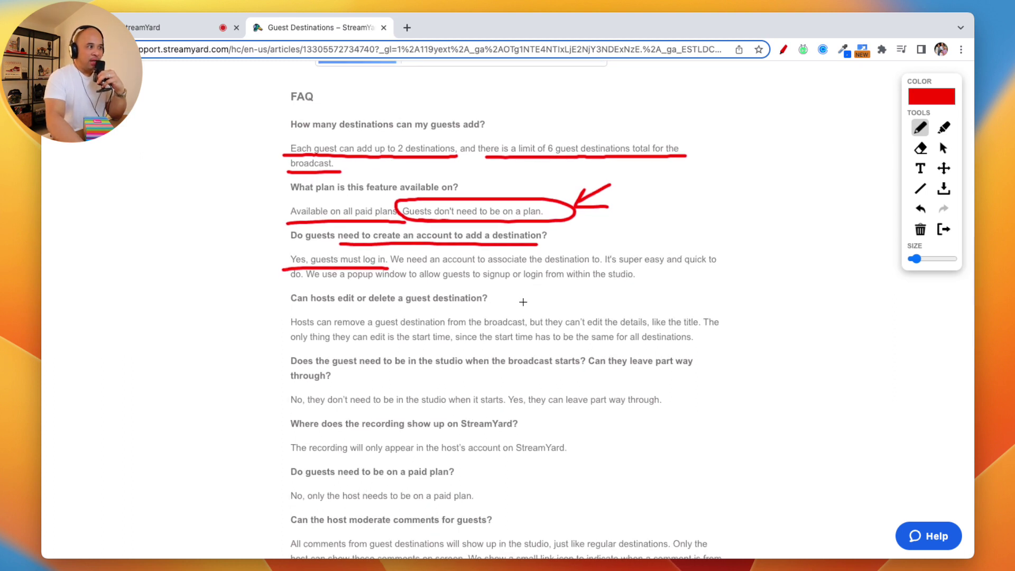
pyautogui.scroll(-5, 500, 285)
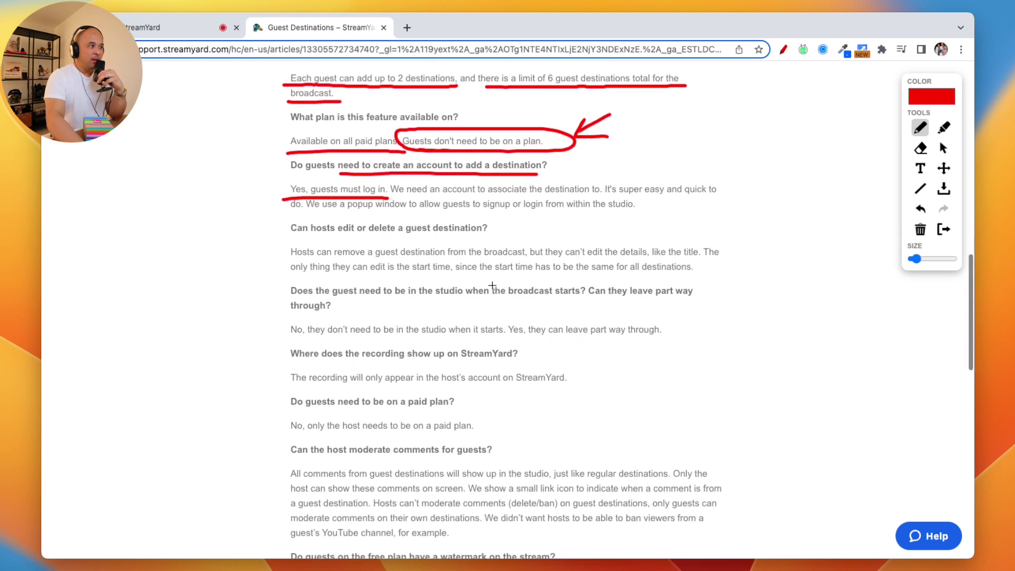
pyautogui.moveTo(289, 239); pyautogui.dragTo(491, 238)
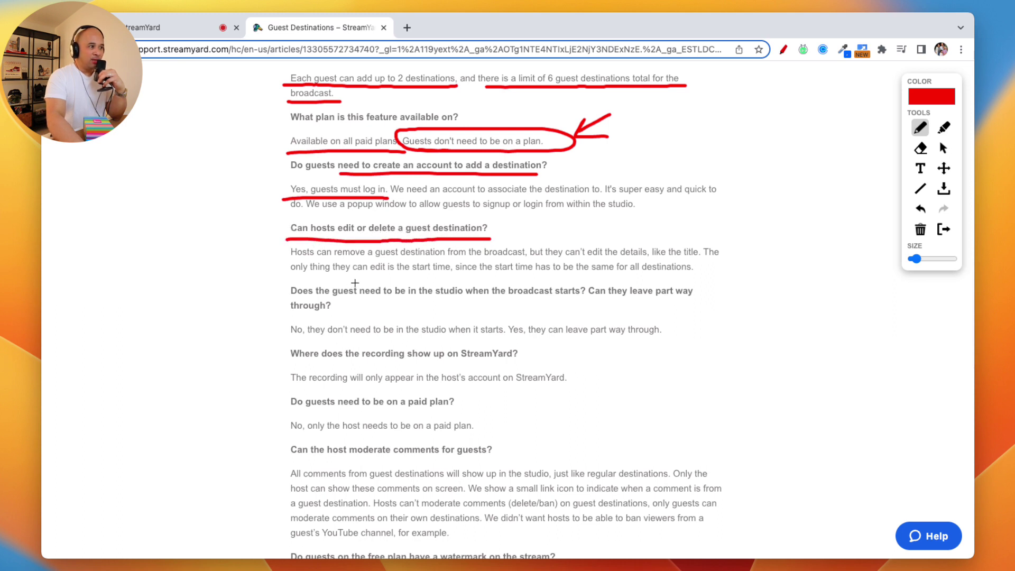
pyautogui.moveTo(565, 261); pyautogui.dragTo(693, 260)
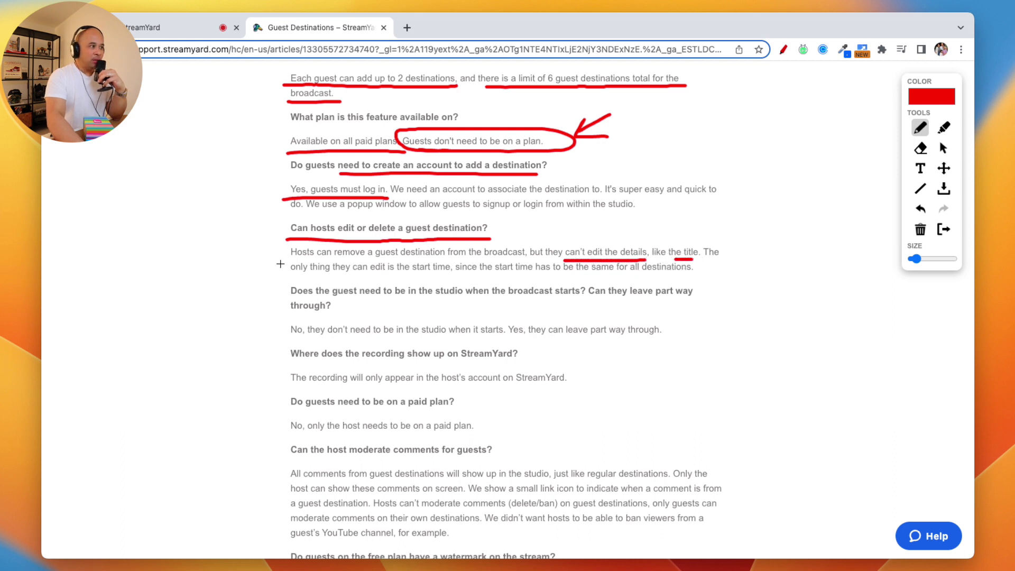
pyautogui.moveTo(290, 261); pyautogui.dragTo(527, 260)
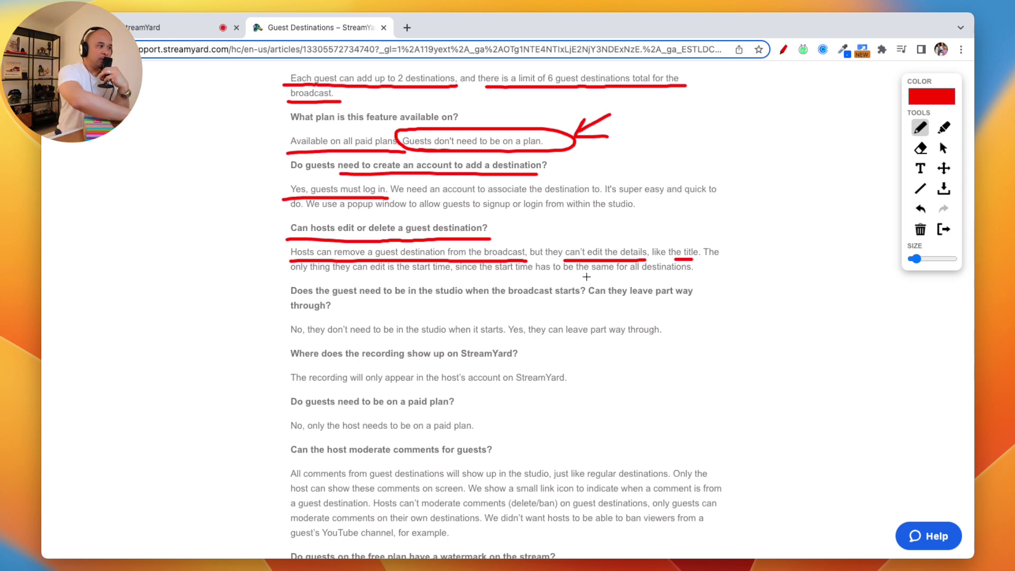
# Clear the red ink and scroll further down the FAQ
pyautogui.press('Escape')
pyautogui.scroll(-3, 499, 307)
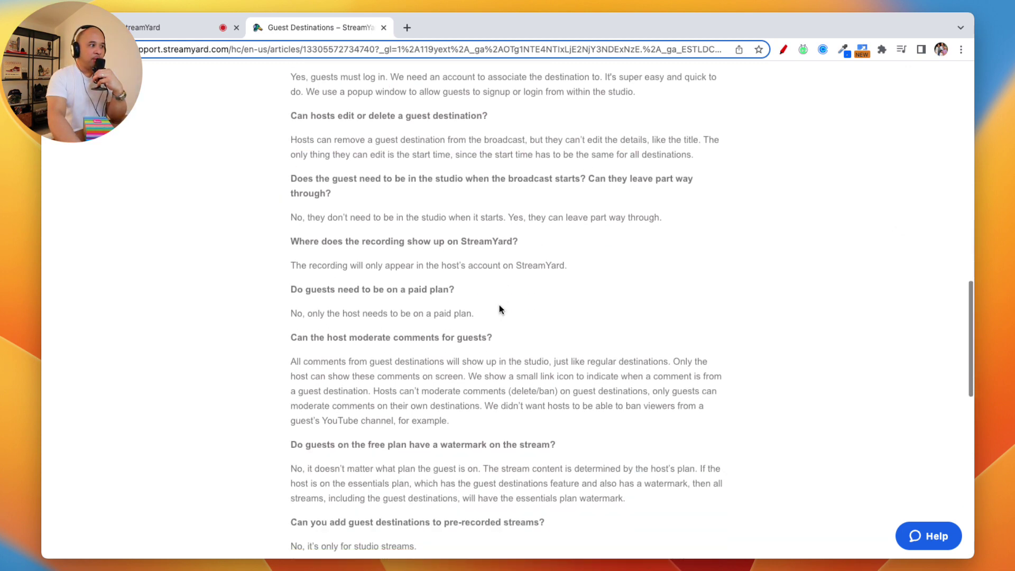
pyautogui.scroll(5, 423, 238)
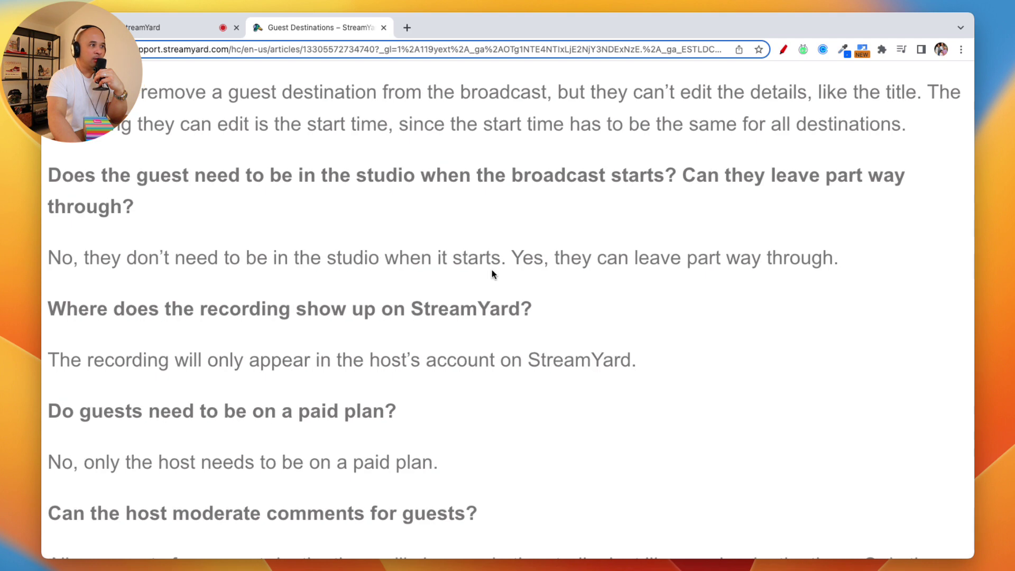
pyautogui.scroll(-5, 492, 272)
pyautogui.scroll(-1, 423, 269)
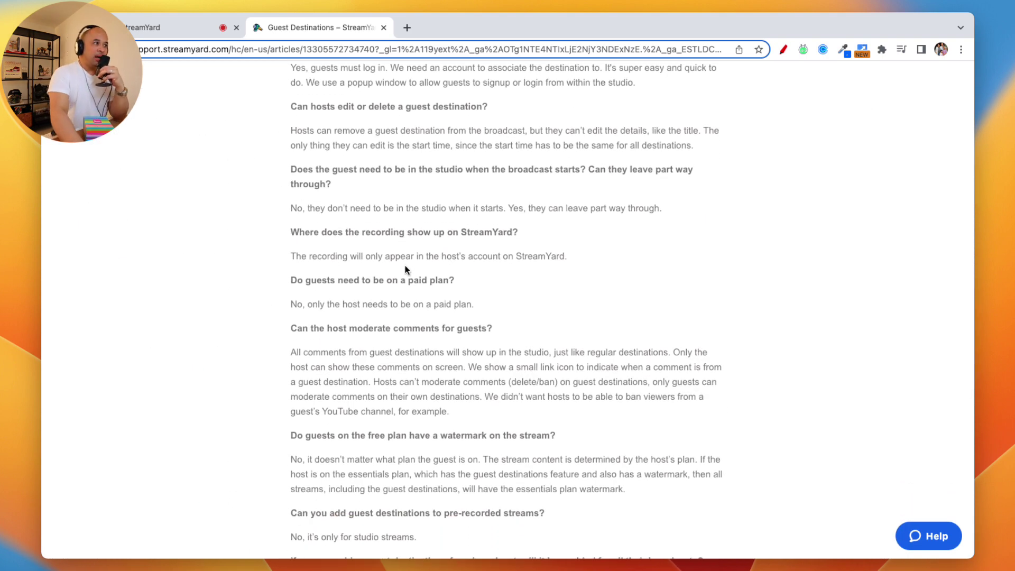
# Underline the studio-attendance question and answer and the where-the-recording-shows-up question, then return to the studio
pyautogui.click(790, 49)
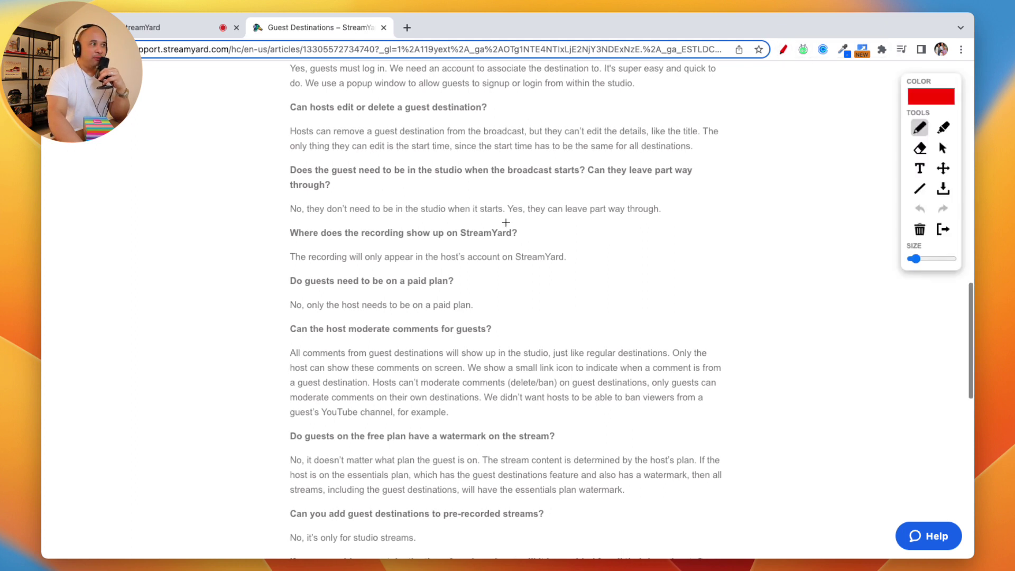
pyautogui.moveTo(281, 177)
pyautogui.mouseDown()
pyautogui.moveTo(711, 178)
pyautogui.moveTo(353, 194)
pyautogui.mouseUp()
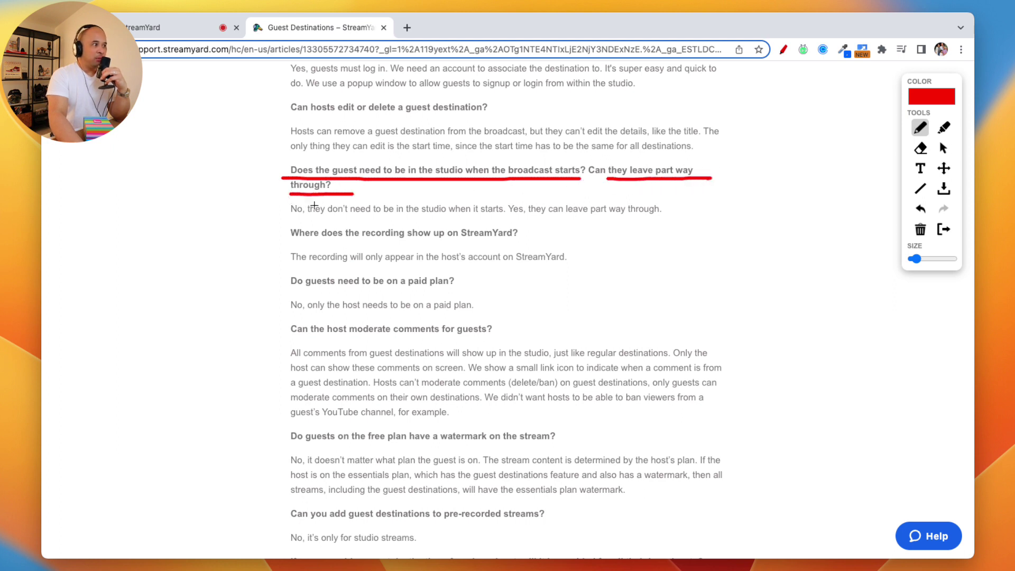
pyautogui.moveTo(286, 222); pyautogui.dragTo(674, 217)
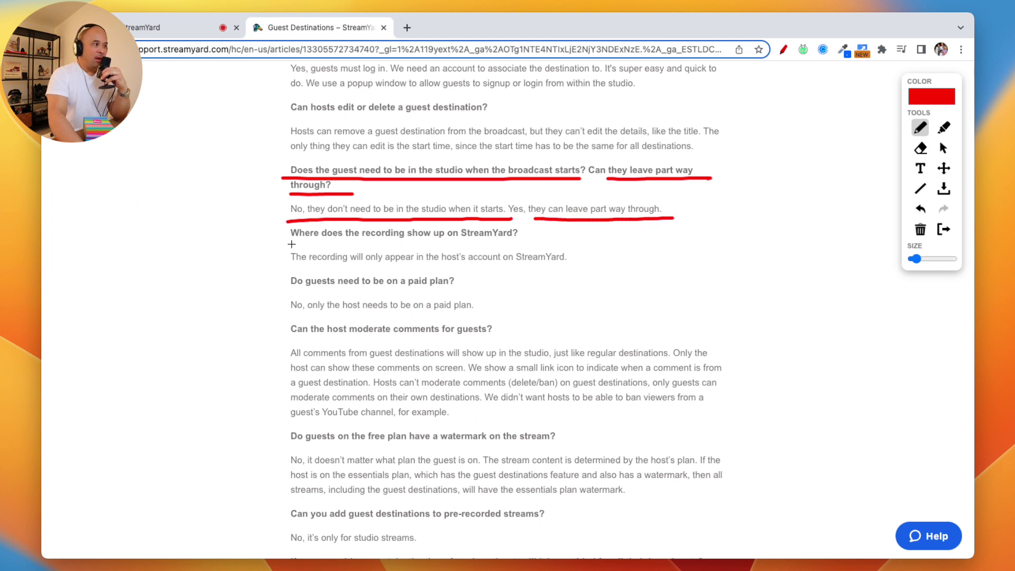
pyautogui.moveTo(290, 243); pyautogui.dragTo(522, 243)
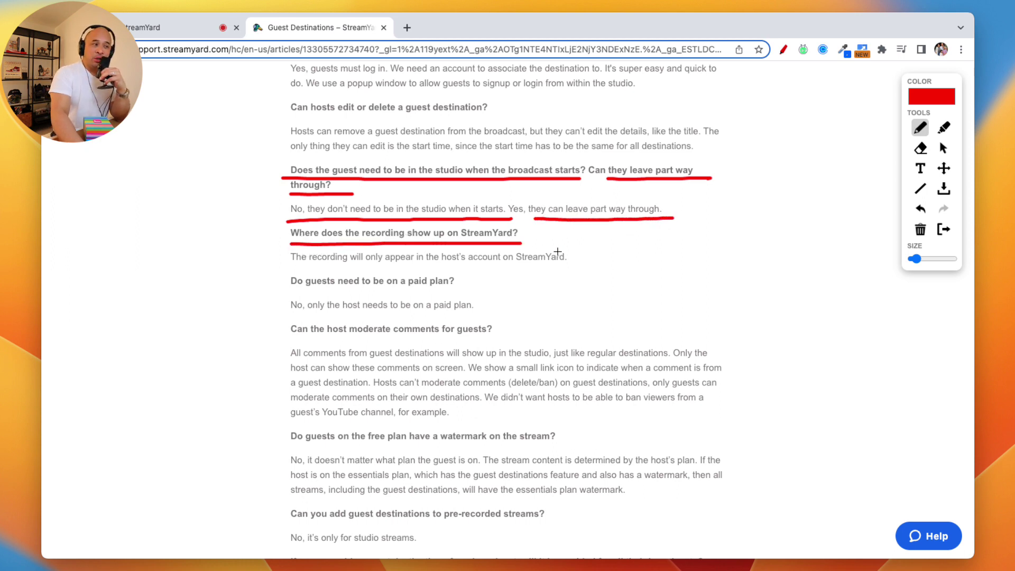
pyautogui.scroll(2, 444, 274)
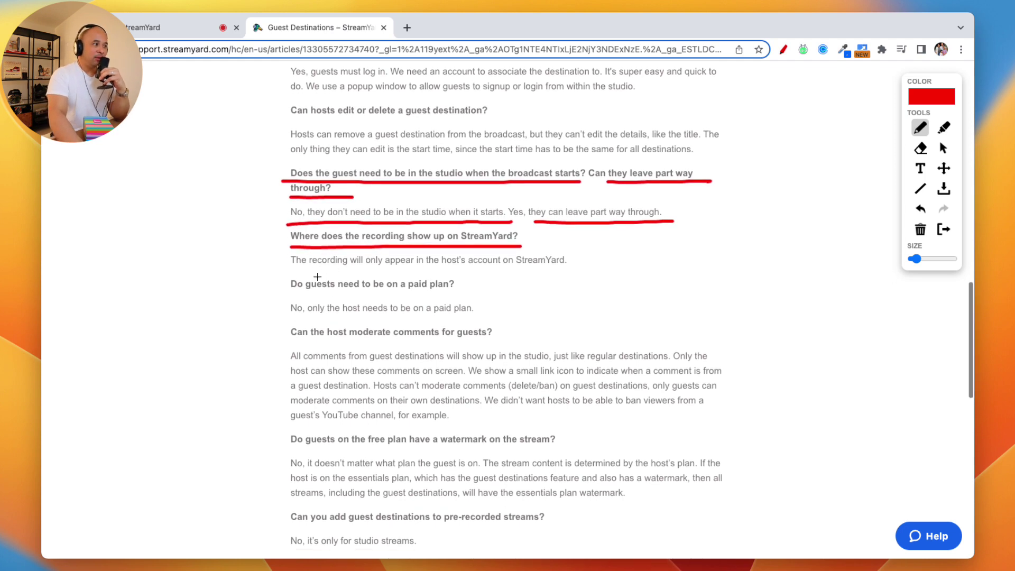
pyautogui.click(167, 29)
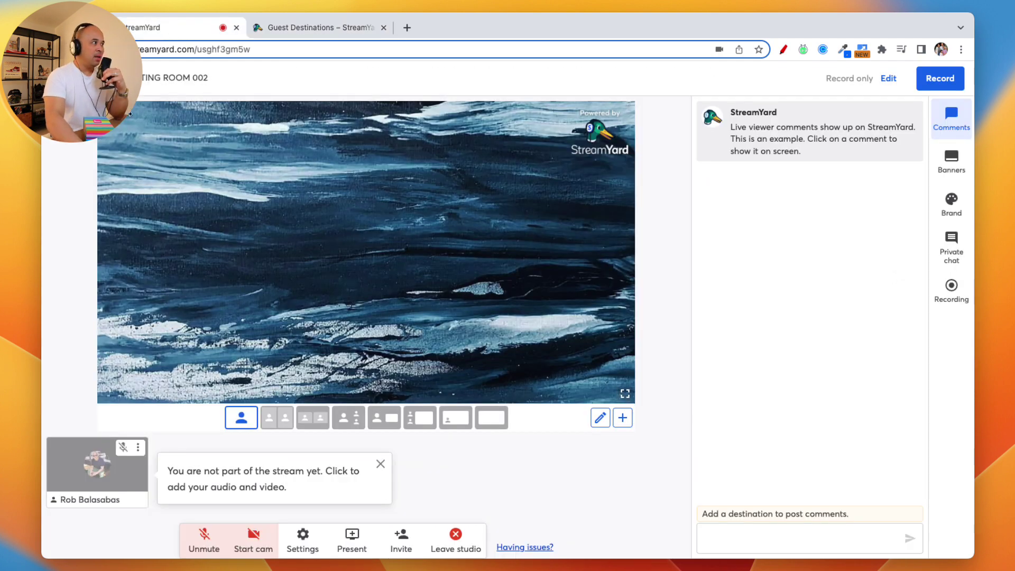
# On the broadcasts dashboard, circle and arrow the Videos section in red, then clear it
pyautogui.click(58, 77)
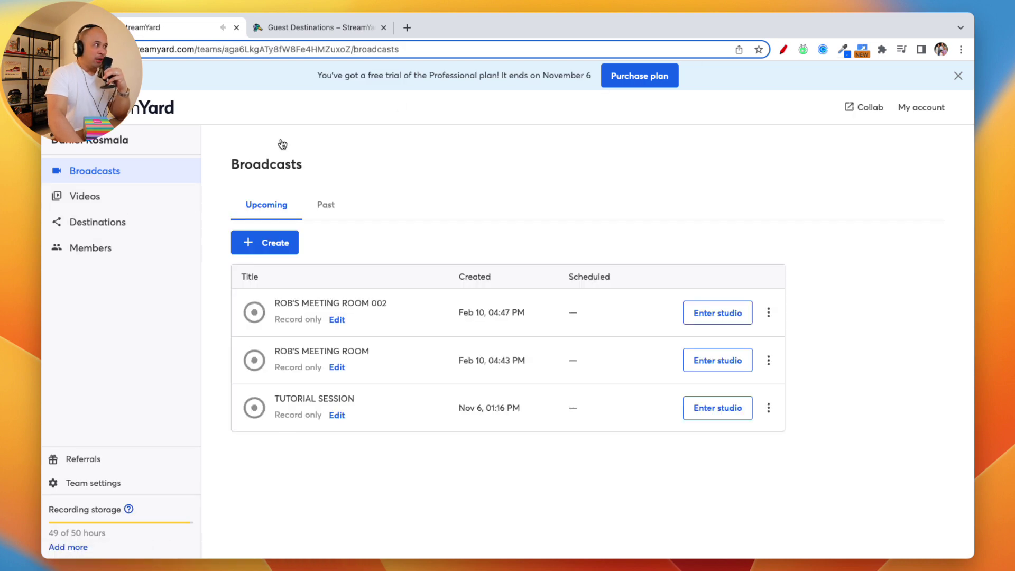
pyautogui.click(784, 51)
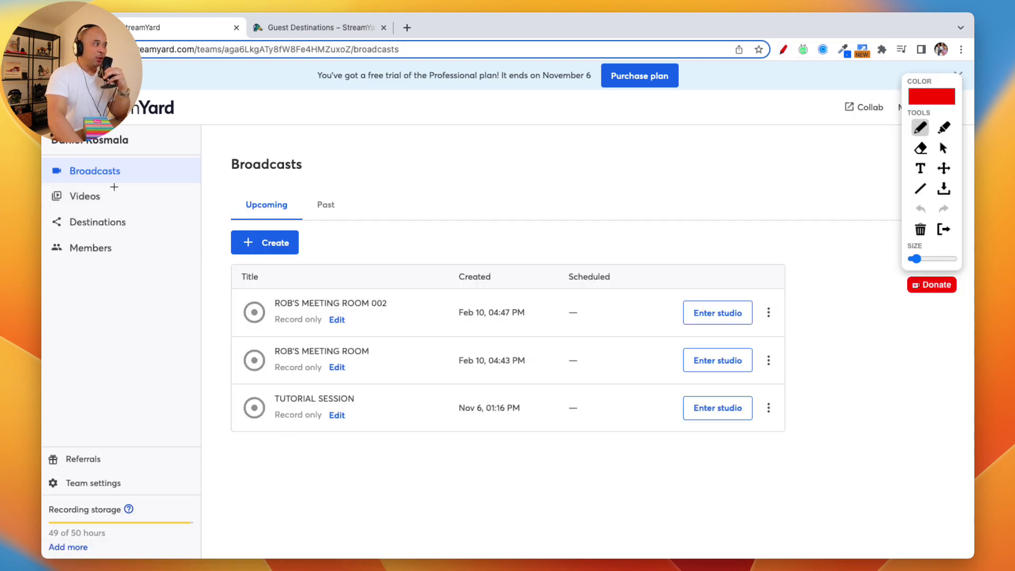
pyautogui.moveTo(118, 183)
pyautogui.mouseDown()
pyautogui.moveTo(74, 184)
pyautogui.moveTo(56, 202)
pyautogui.moveTo(115, 186)
pyautogui.mouseUp()
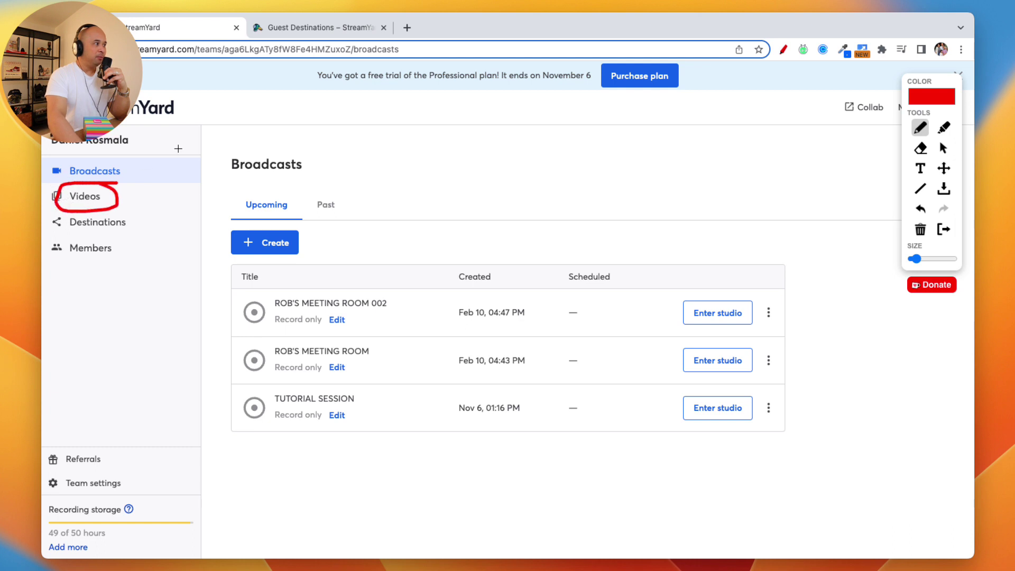
pyautogui.moveTo(223, 144)
pyautogui.mouseDown()
pyautogui.moveTo(139, 198)
pyautogui.moveTo(159, 202)
pyautogui.mouseUp()
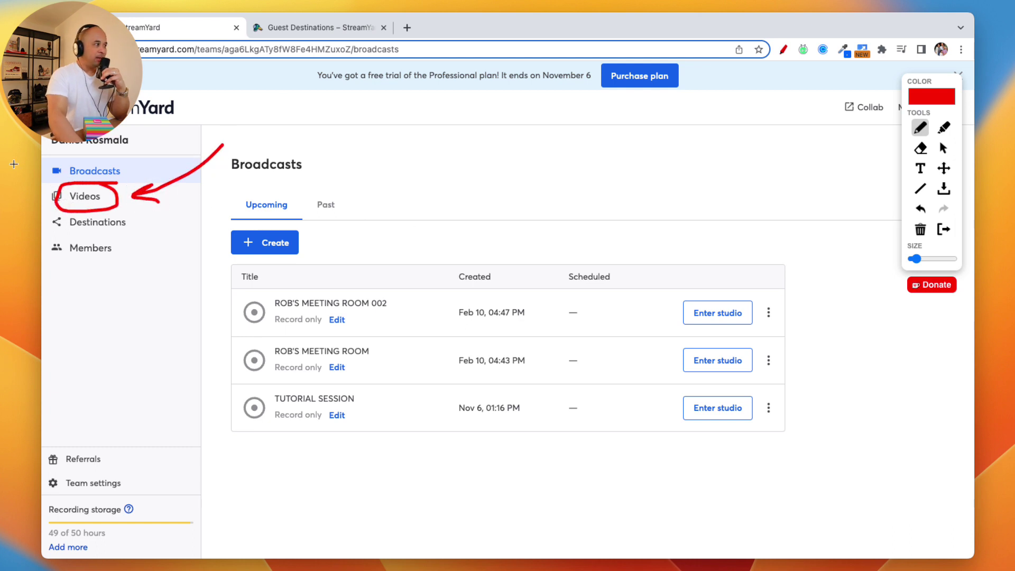
pyautogui.press('Escape')
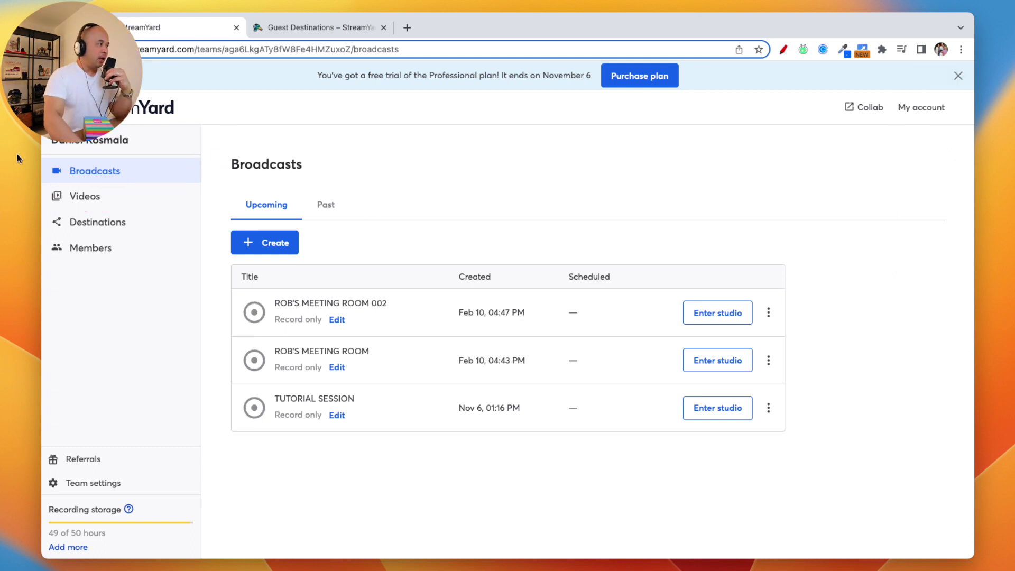
# Open the Videos library, then return to the Guest Destinations help article
pyautogui.click(83, 198)
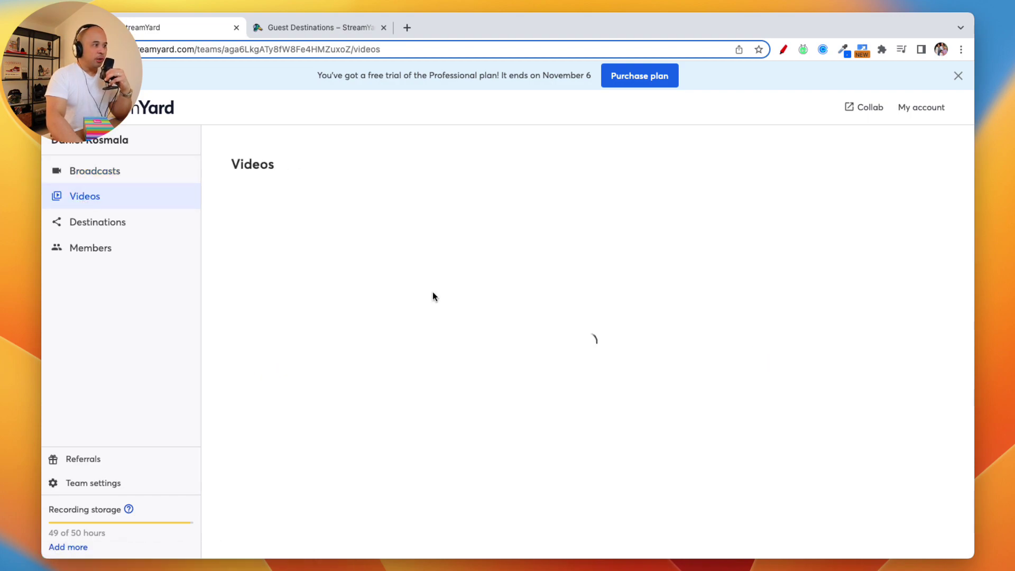
pyautogui.scroll(-3, 434, 297)
pyautogui.scroll(-5, 434, 297)
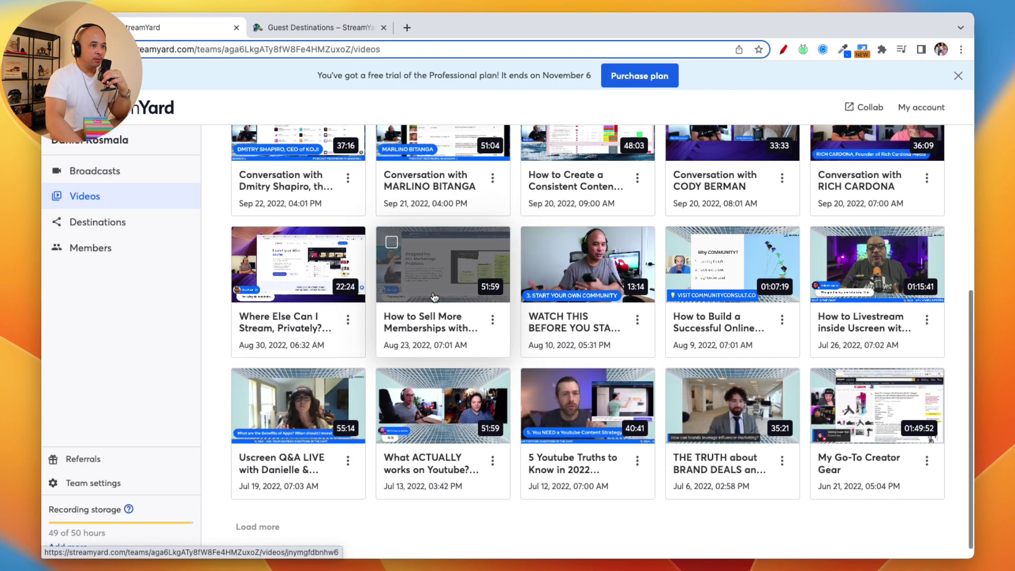
pyautogui.scroll(10, 434, 297)
pyautogui.click(315, 28)
pyautogui.scroll(-2, 370, 312)
# Underline the paid-plan question and its answer that only hosts need paid plans
pyautogui.scroll(-1, 403, 290)
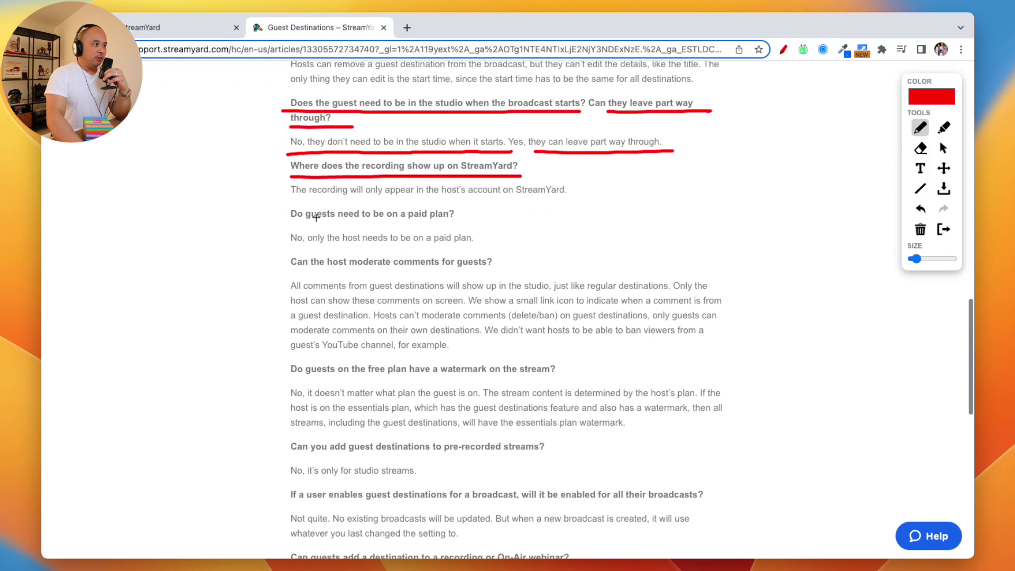
pyautogui.moveTo(300, 223); pyautogui.dragTo(469, 224)
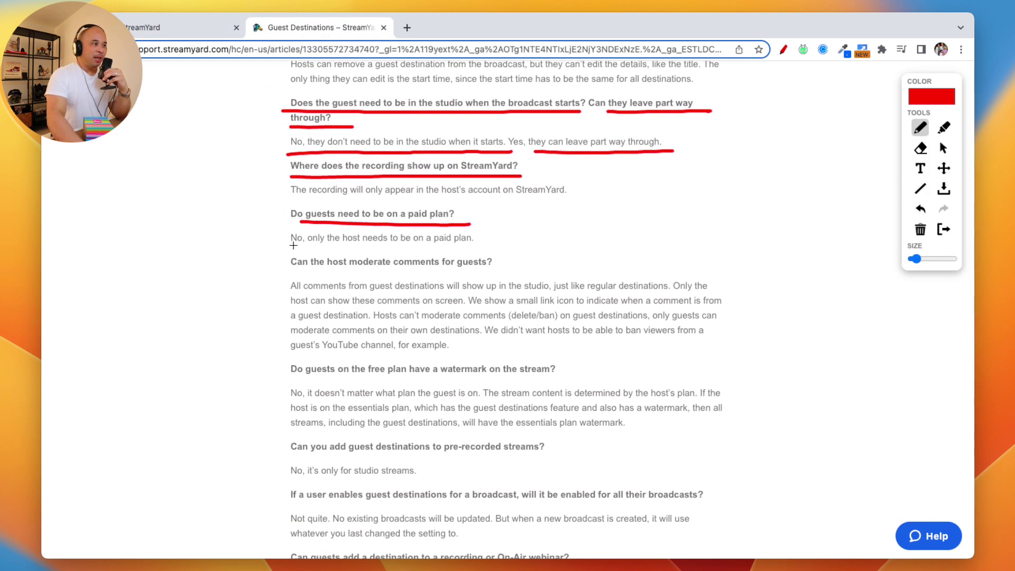
pyautogui.moveTo(291, 248); pyautogui.dragTo(472, 248)
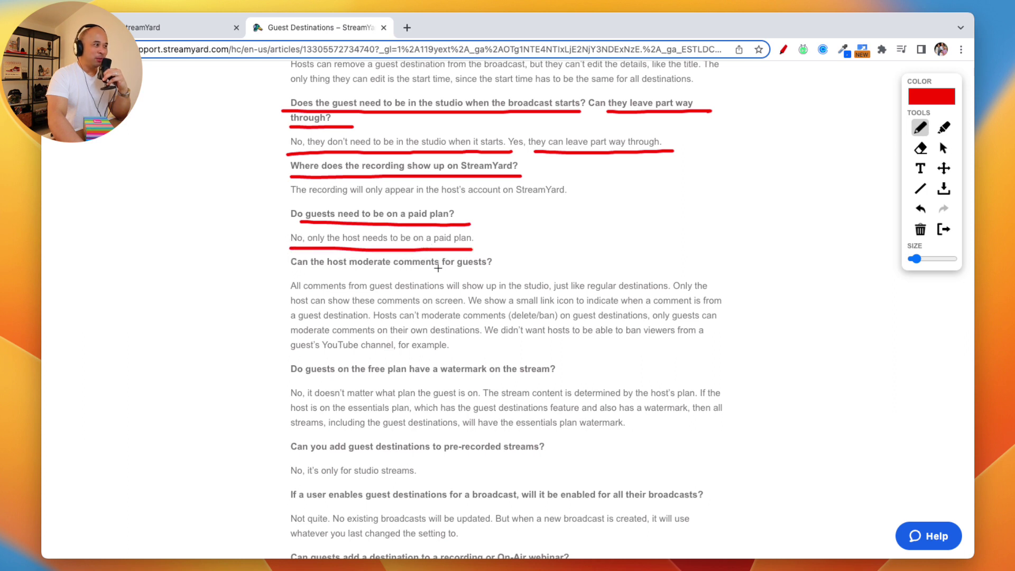
# Circle the pre-recorded streams question and draw a red arrow at its answer
pyautogui.scroll(-3, 436, 265)
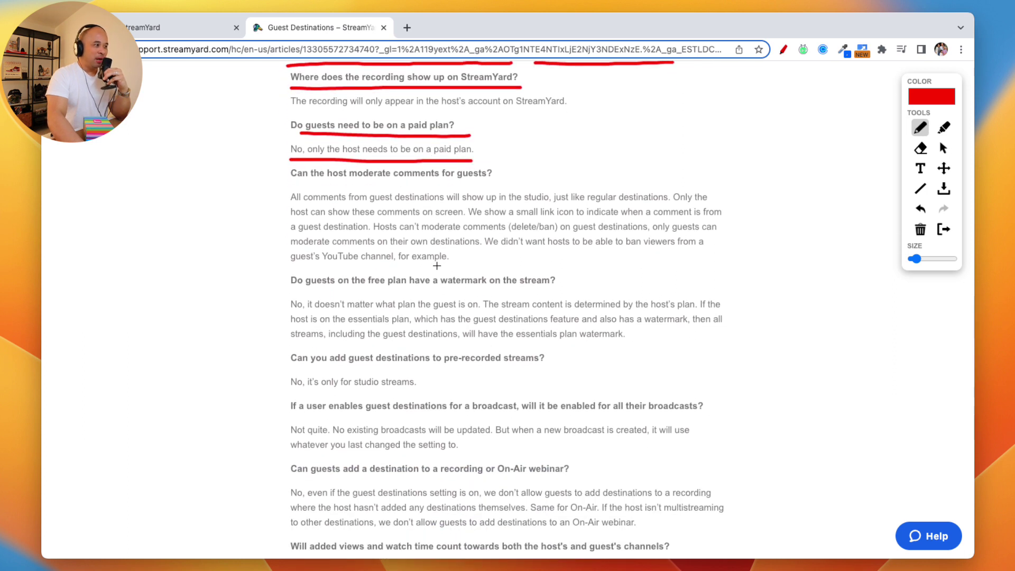
pyautogui.scroll(-1, 437, 266)
pyautogui.scroll(-3, 437, 265)
pyautogui.scroll(3, 437, 265)
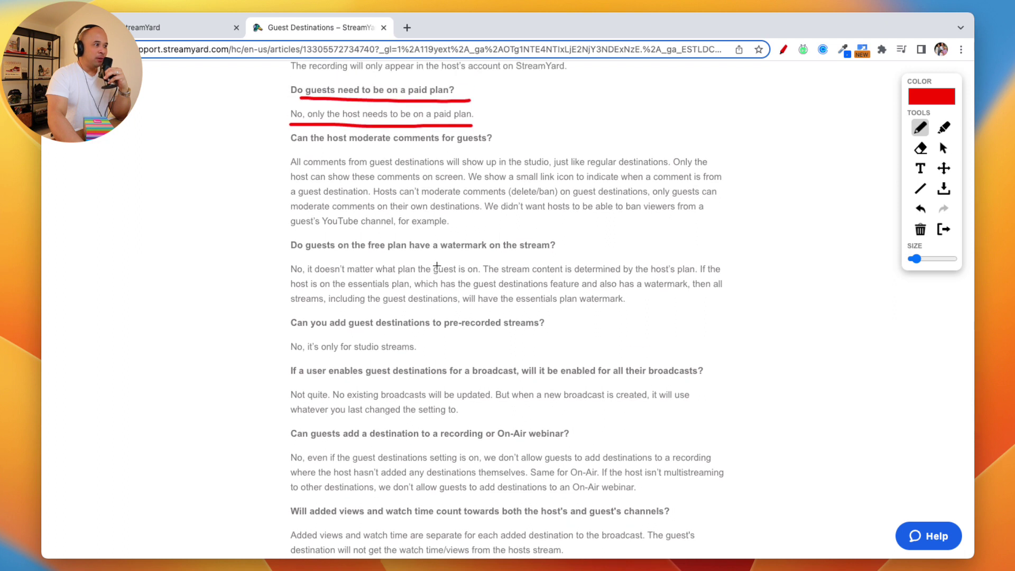
pyautogui.scroll(-3, 436, 265)
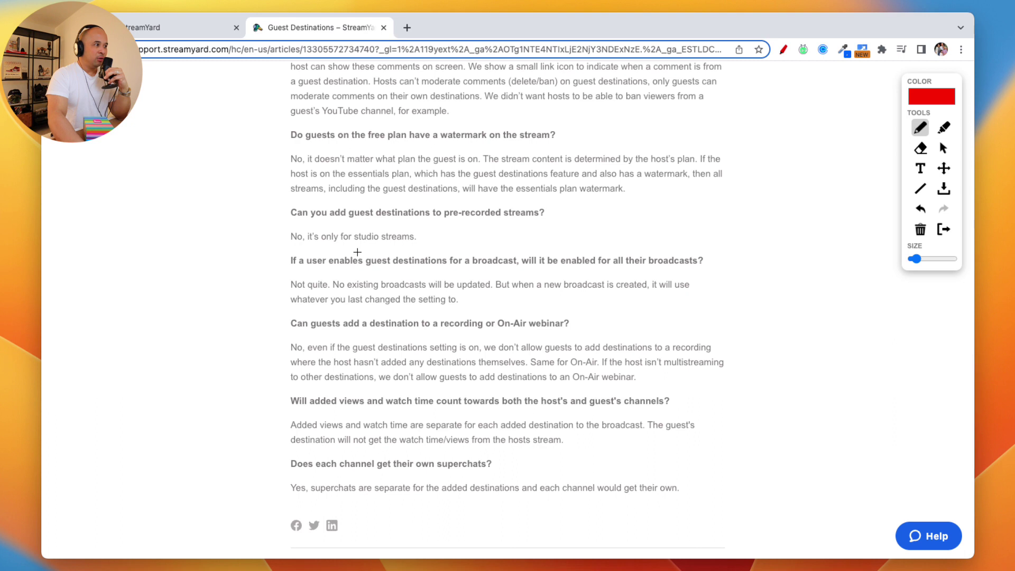
pyautogui.scroll(-1, 357, 254)
pyautogui.scroll(-1, 331, 231)
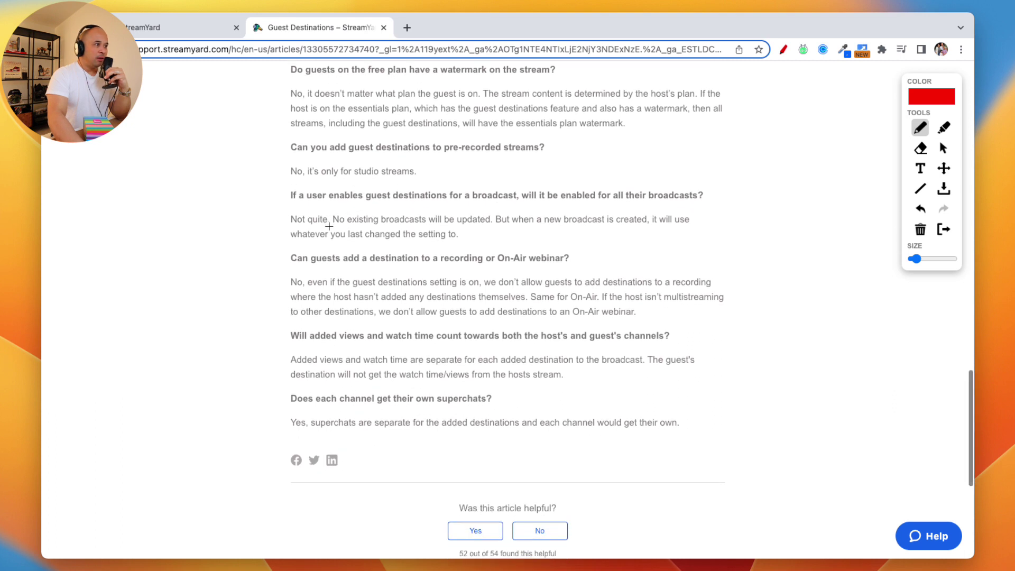
pyautogui.moveTo(290, 156)
pyautogui.mouseDown()
pyautogui.moveTo(522, 156)
pyautogui.moveTo(566, 136)
pyautogui.moveTo(270, 139)
pyautogui.moveTo(292, 155)
pyautogui.mouseUp()
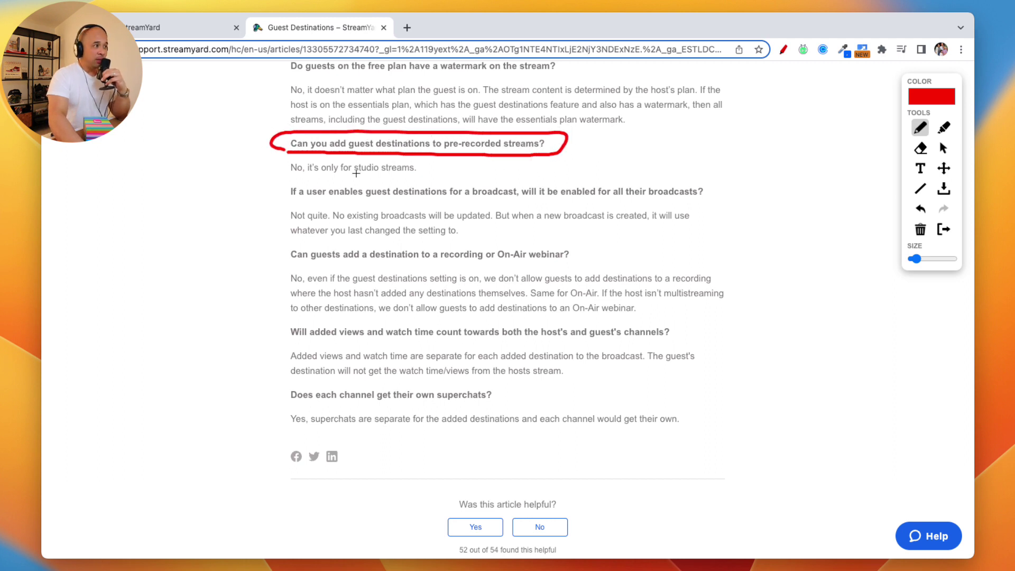
pyautogui.moveTo(233, 171)
pyautogui.mouseDown()
pyautogui.moveTo(284, 167)
pyautogui.moveTo(272, 173)
pyautogui.mouseUp()
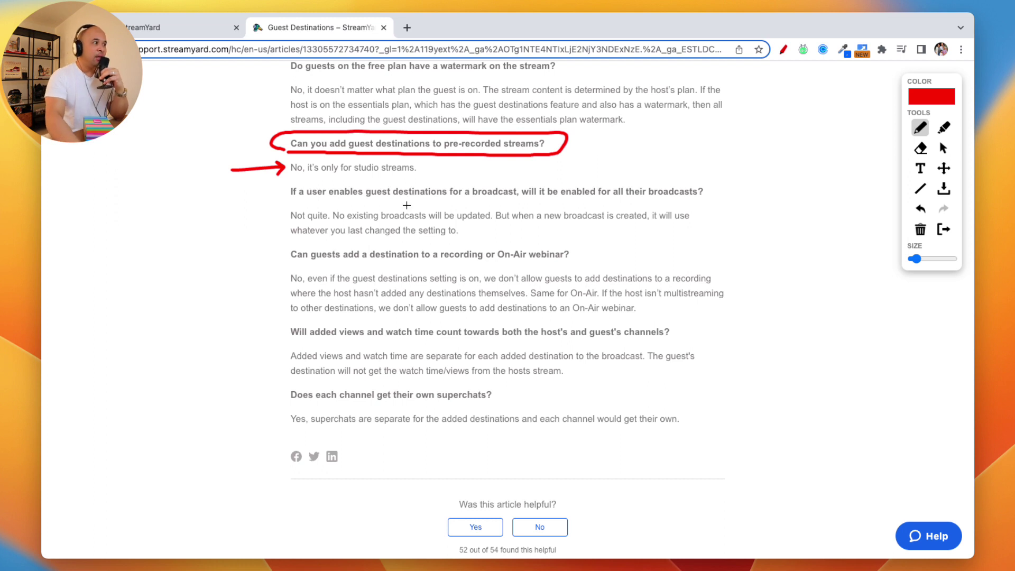
# Circle the superchats question and arrow and underline its 'separate for each channel' answer
pyautogui.scroll(-5, 449, 214)
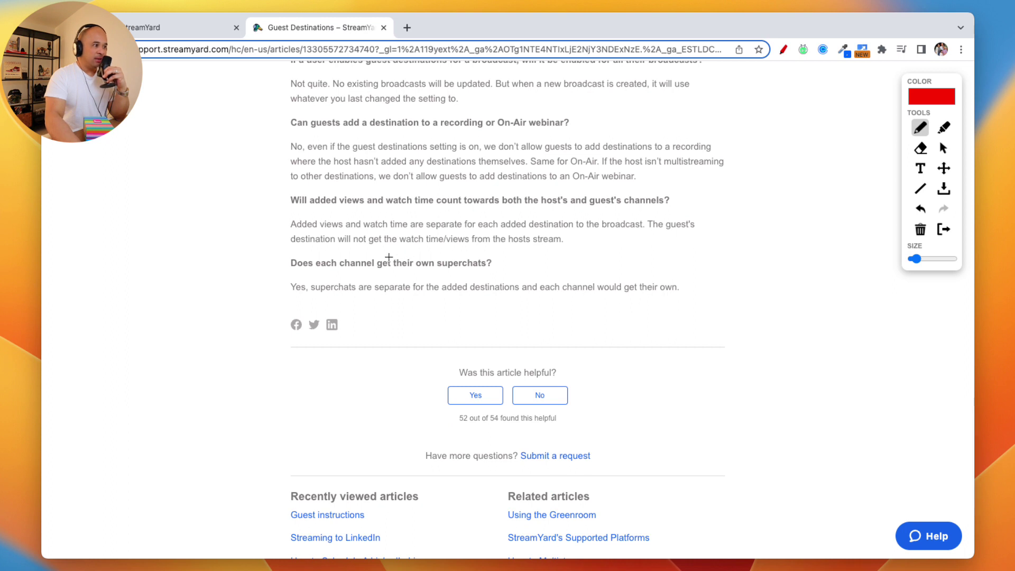
pyautogui.moveTo(311, 252)
pyautogui.mouseDown()
pyautogui.moveTo(283, 273)
pyautogui.moveTo(446, 275)
pyautogui.moveTo(473, 244)
pyautogui.moveTo(301, 252)
pyautogui.mouseUp()
pyautogui.scroll(-3, 350, 271)
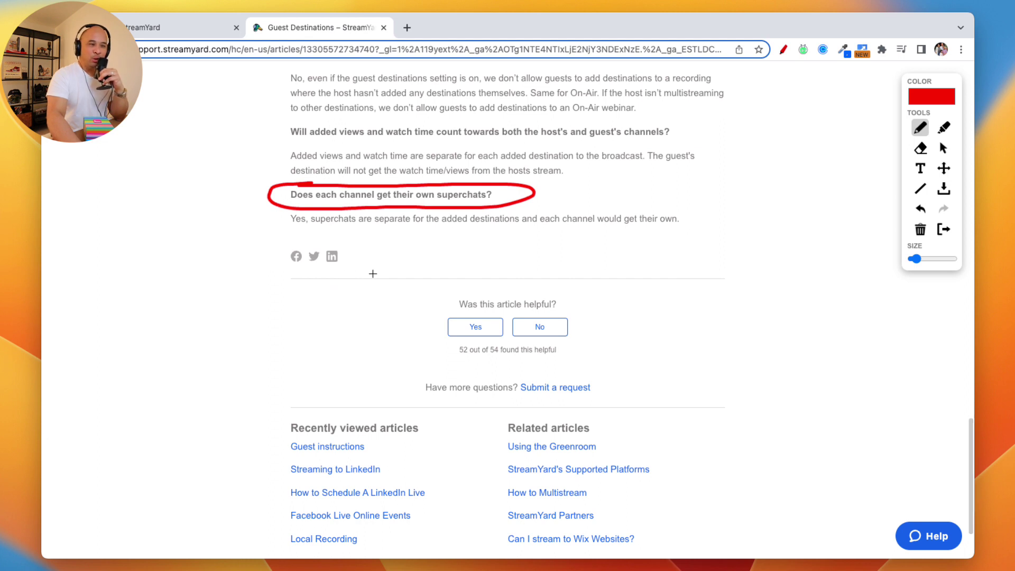
pyautogui.moveTo(247, 229)
pyautogui.mouseDown()
pyautogui.moveTo(291, 221)
pyautogui.moveTo(288, 231)
pyautogui.moveTo(692, 229)
pyautogui.mouseUp()
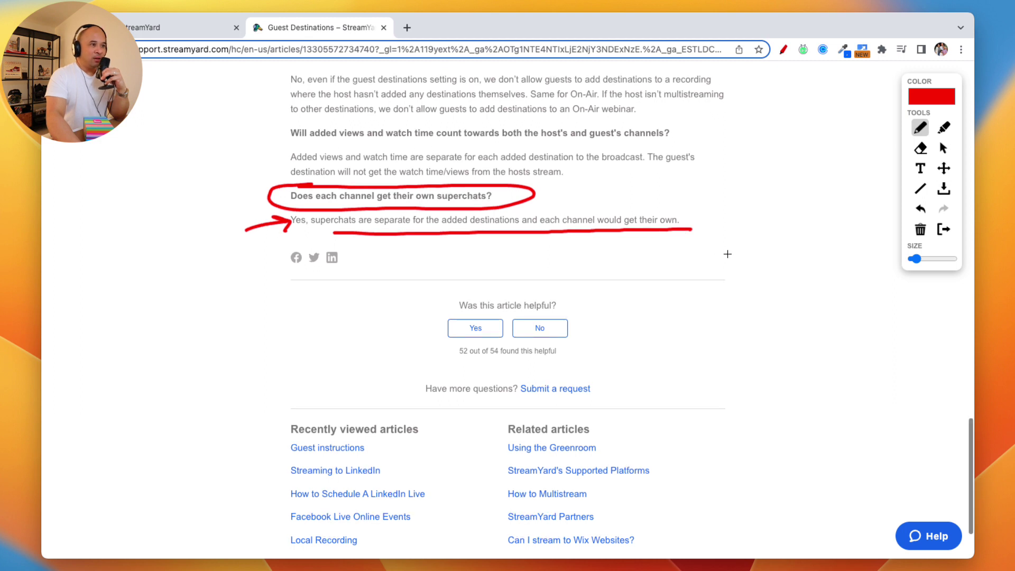
pyautogui.scroll(1, 777, 254)
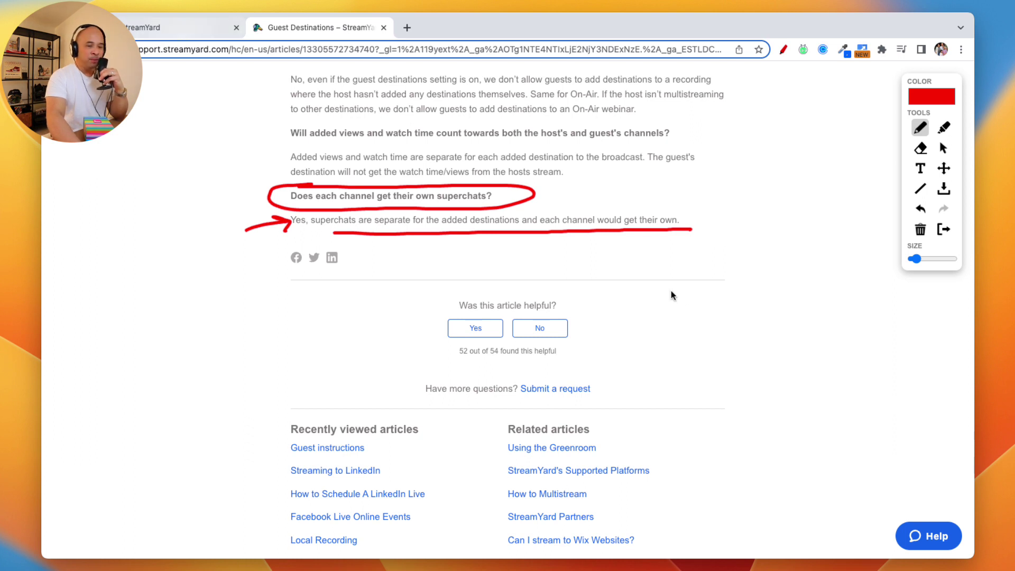
pyautogui.scroll(3, 671, 290)
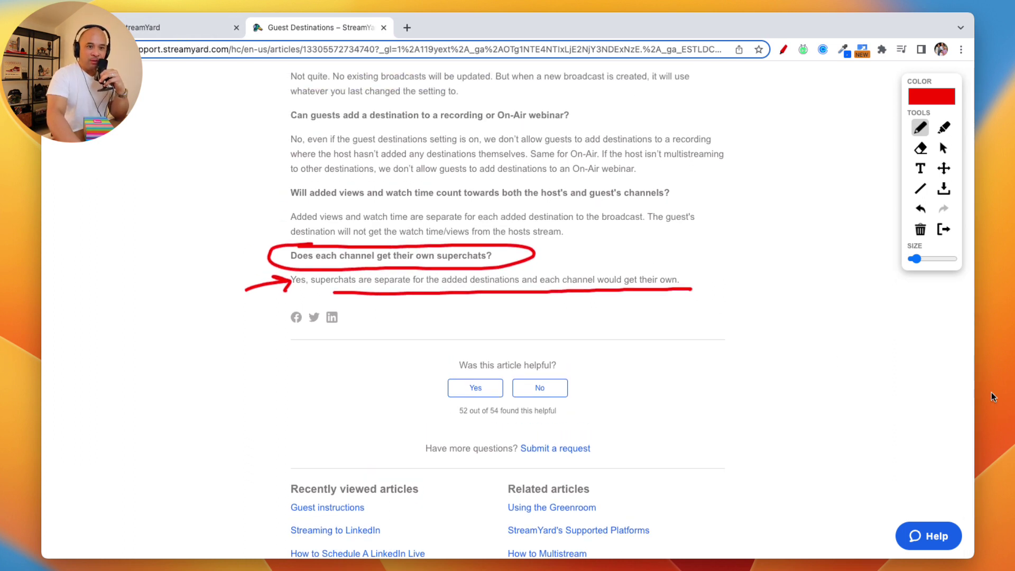